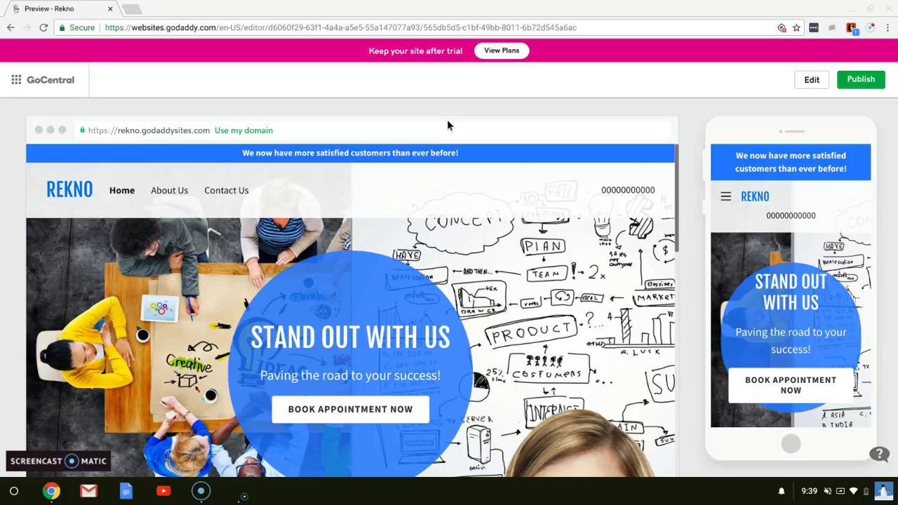
- Search the web in a new tab for "free website cerator" and look through the results
{"action": "left_click", "coordinate": [448, 120]}
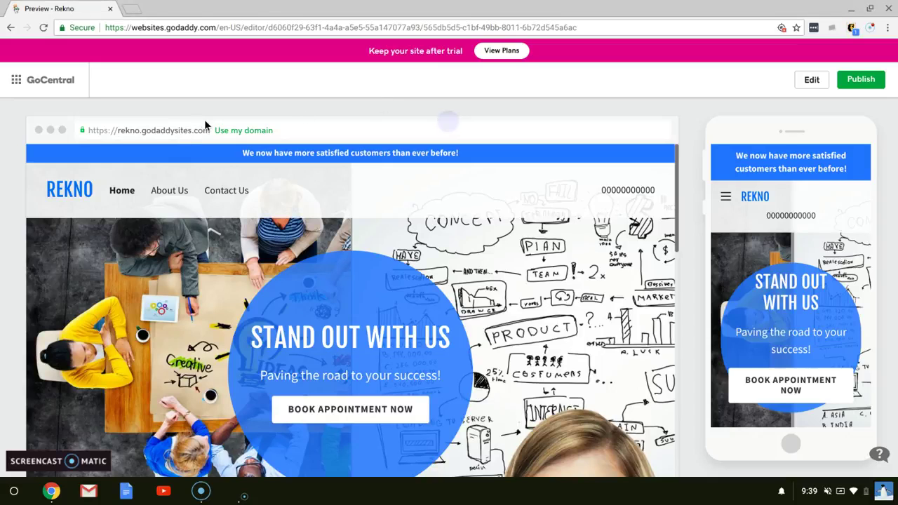
{"action": "left_click", "coordinate": [126, 7]}
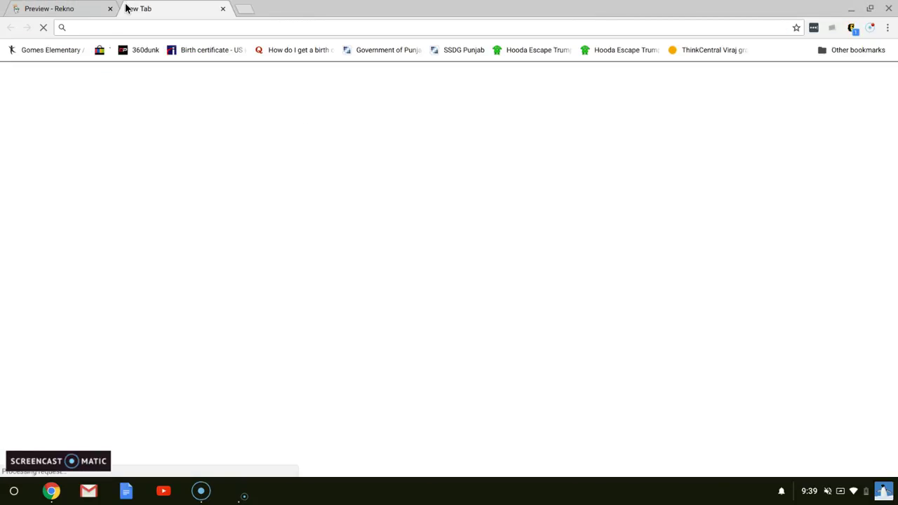
{"action": "type", "text": "free"}
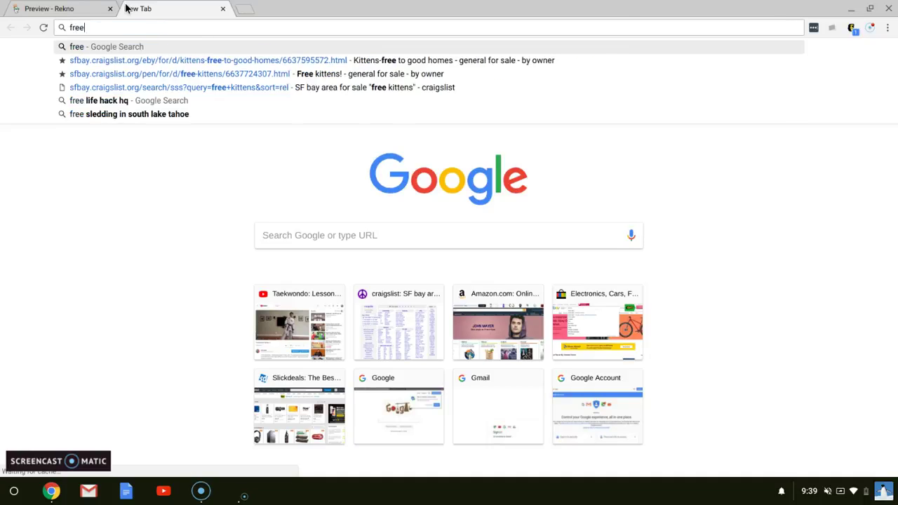
{"action": "type", "text": " website cerator"}
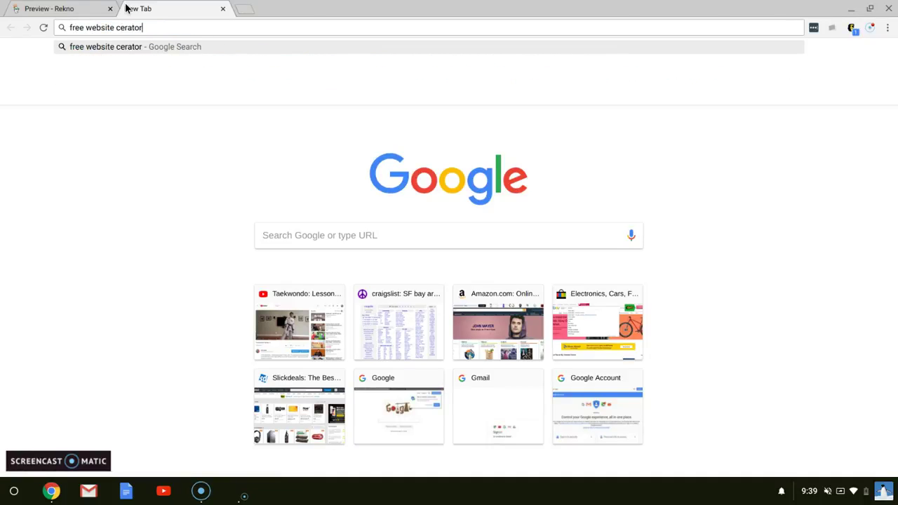
{"action": "key", "text": "Return"}
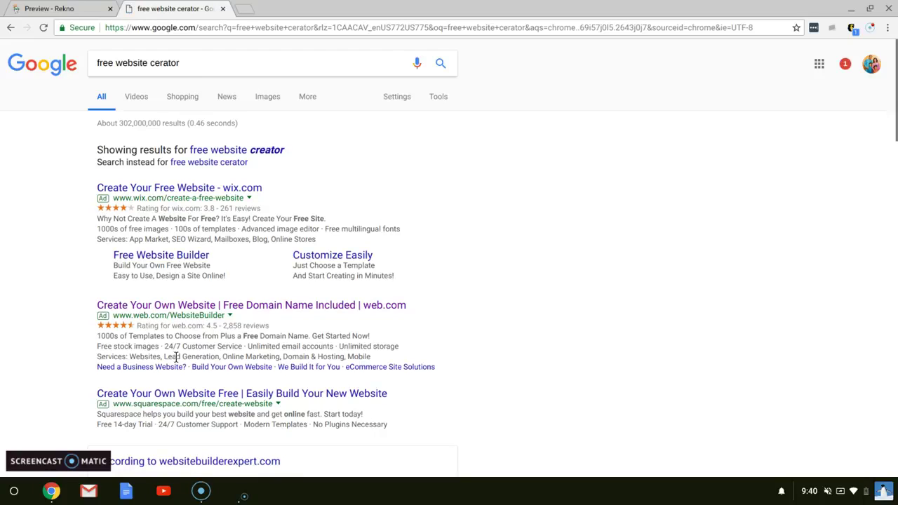
{"action": "scroll", "coordinate": [176, 357], "scroll_direction": "down", "scroll_amount": 4}
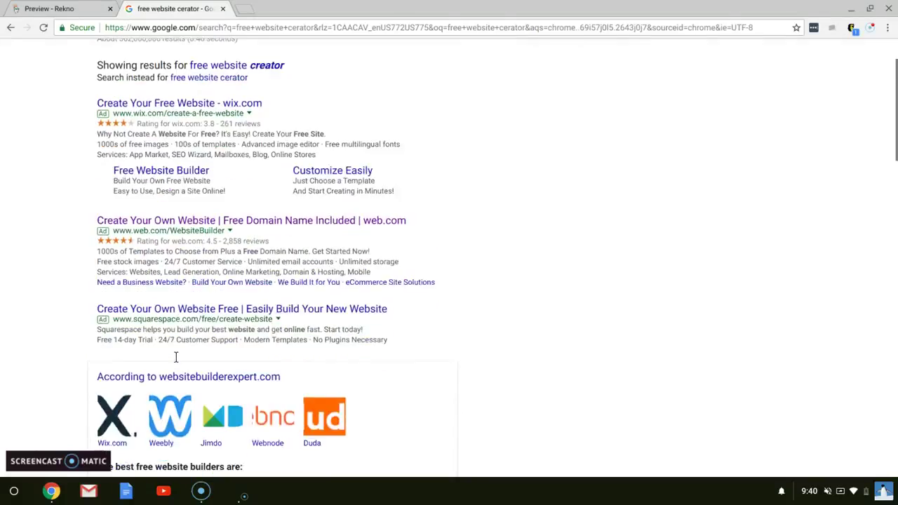
{"action": "scroll", "coordinate": [229, 257], "scroll_direction": "down", "scroll_amount": 4}
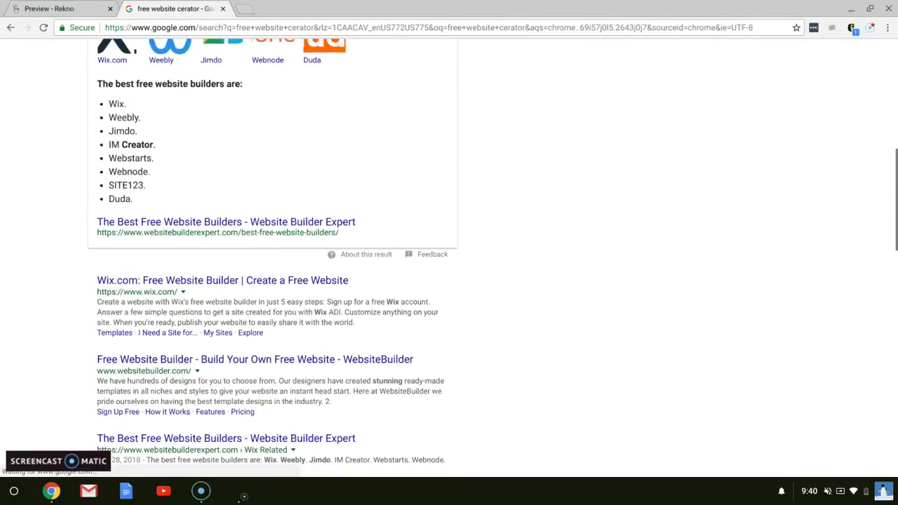
{"action": "scroll", "coordinate": [231, 176], "scroll_direction": "down", "scroll_amount": 2}
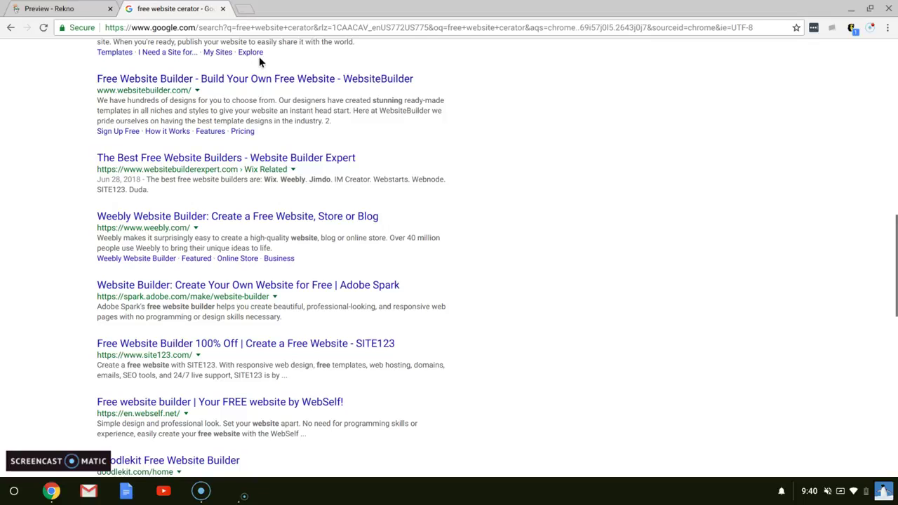
- Go to godaddy.com and start the free GoCentral Website Builder
{"action": "left_click", "coordinate": [277, 28]}
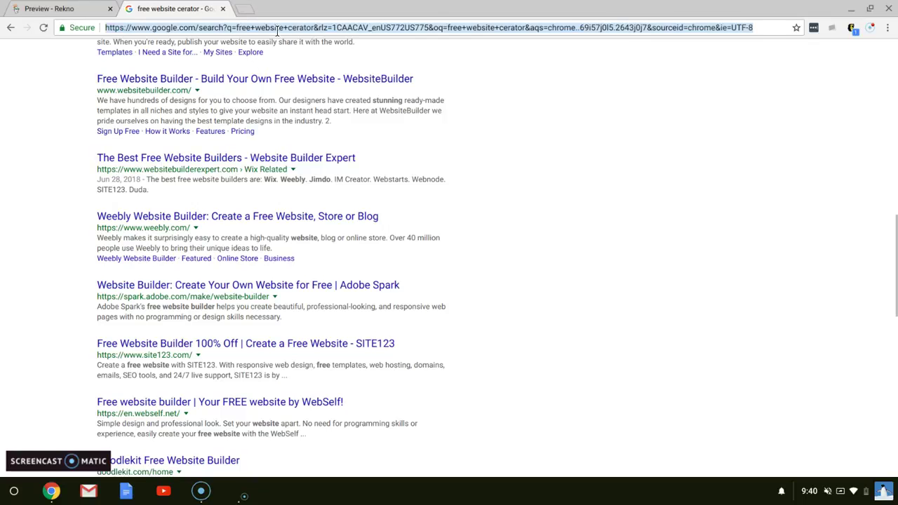
{"action": "type", "text": "godaddy"}
{"action": "key", "text": "BackSpace"}
{"action": "type", "text": ".com"}
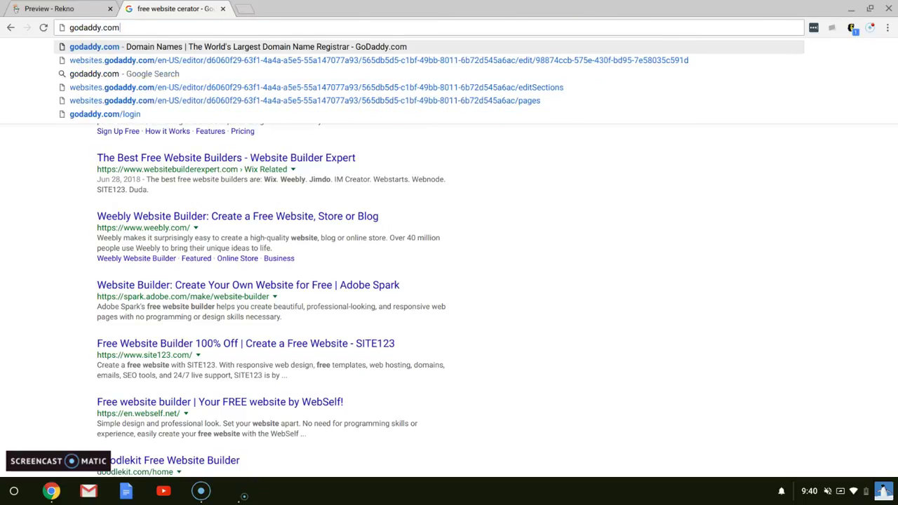
{"action": "key", "text": "Return"}
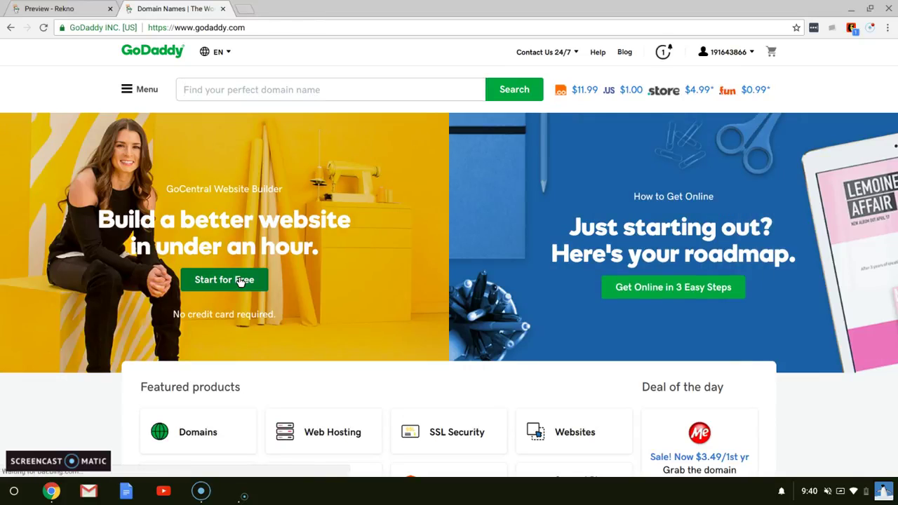
{"action": "left_click", "coordinate": [240, 280]}
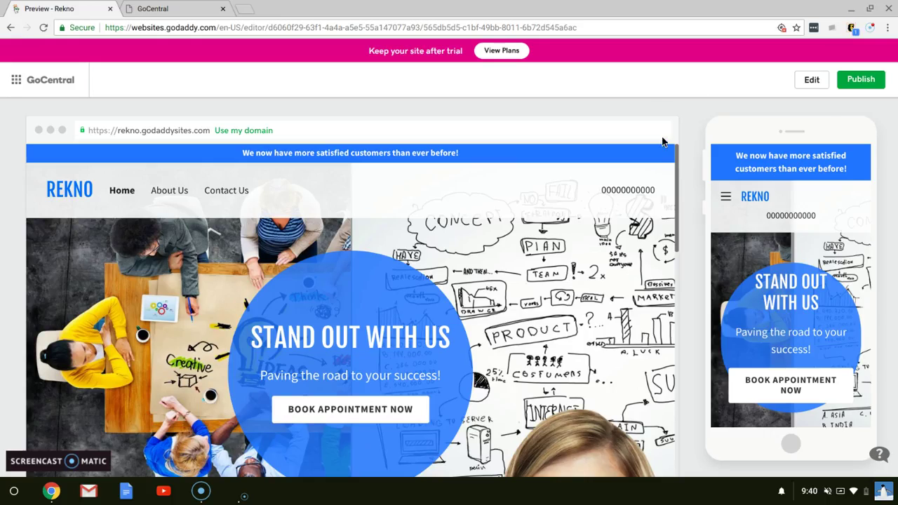
- View the custom domain options for the existing Rekno site in its preview and close them
{"action": "left_click", "coordinate": [659, 105]}
{"action": "scroll", "coordinate": [676, 166], "scroll_direction": "down", "scroll_amount": 3}
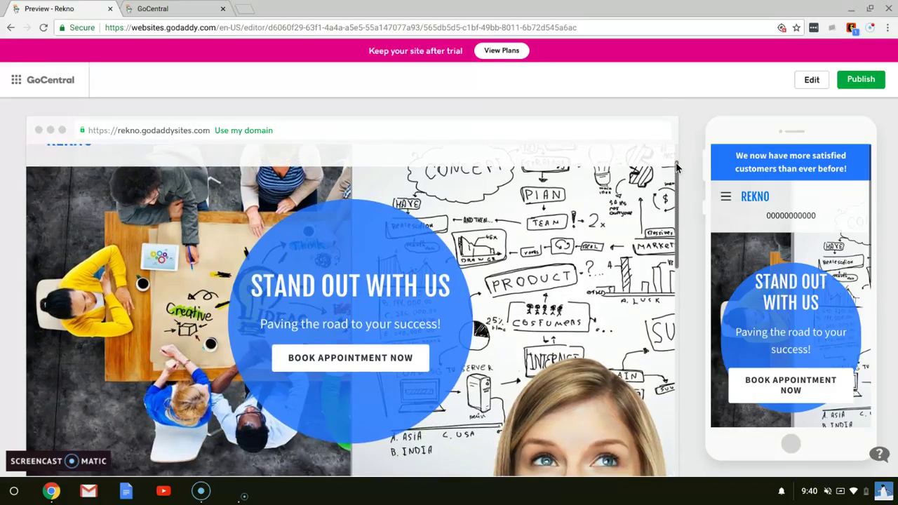
{"action": "scroll", "coordinate": [631, 211], "scroll_direction": "up", "scroll_amount": 3}
{"action": "left_click", "coordinate": [229, 129]}
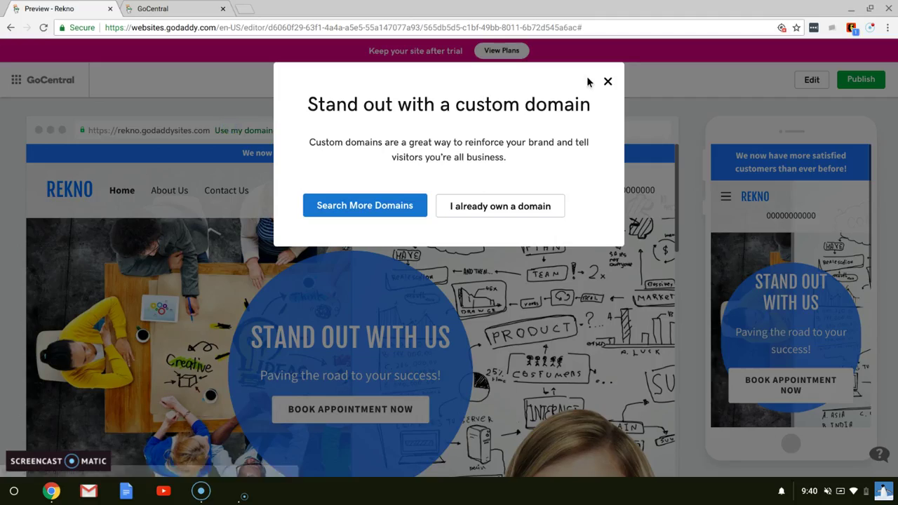
{"action": "left_click", "coordinate": [608, 82]}
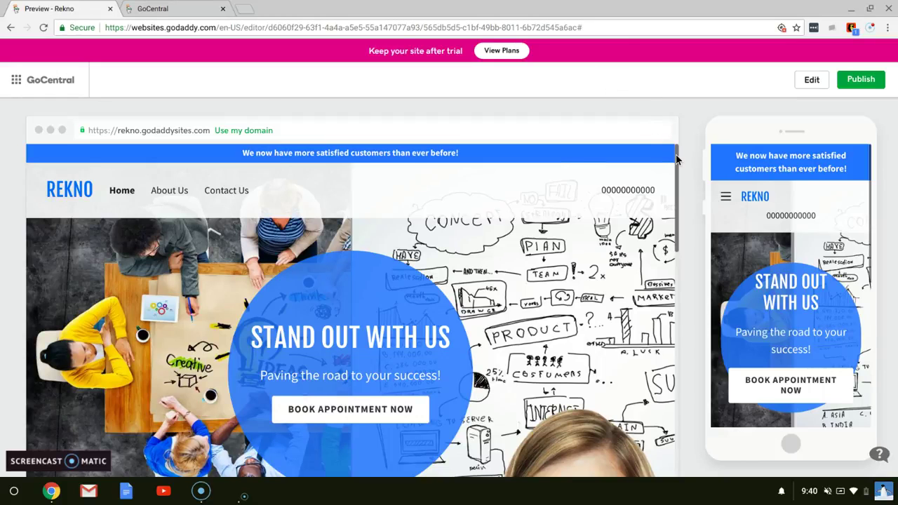
- Review the Rekno home page preview from the hero banner down to the Subscribe section and footer
{"action": "scroll", "coordinate": [675, 153], "scroll_direction": "down", "scroll_amount": 3}
{"action": "scroll", "coordinate": [676, 211], "scroll_direction": "down", "scroll_amount": 3}
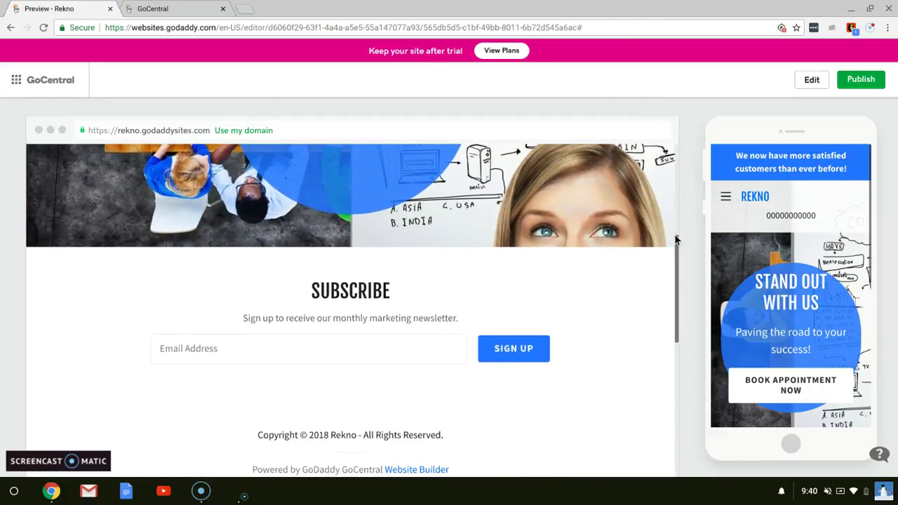
{"action": "left_click", "coordinate": [675, 239]}
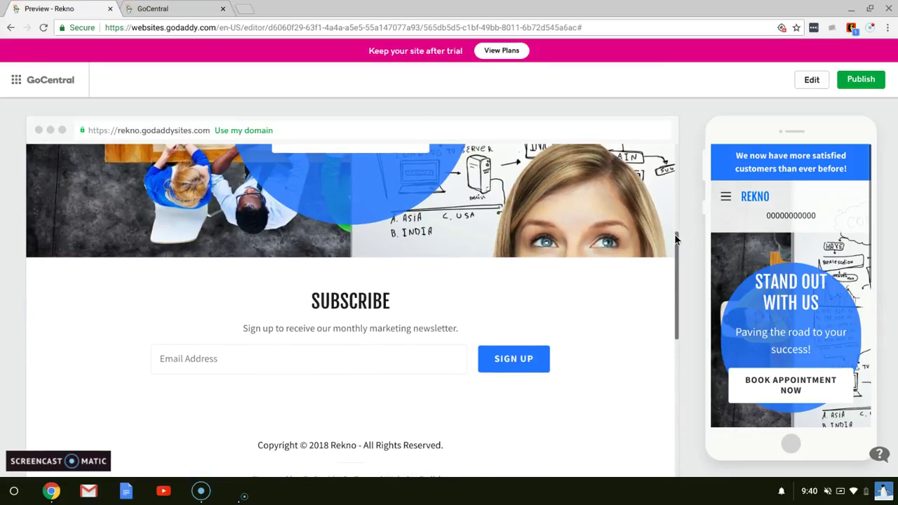
{"action": "scroll", "coordinate": [676, 239], "scroll_direction": "down", "scroll_amount": 1}
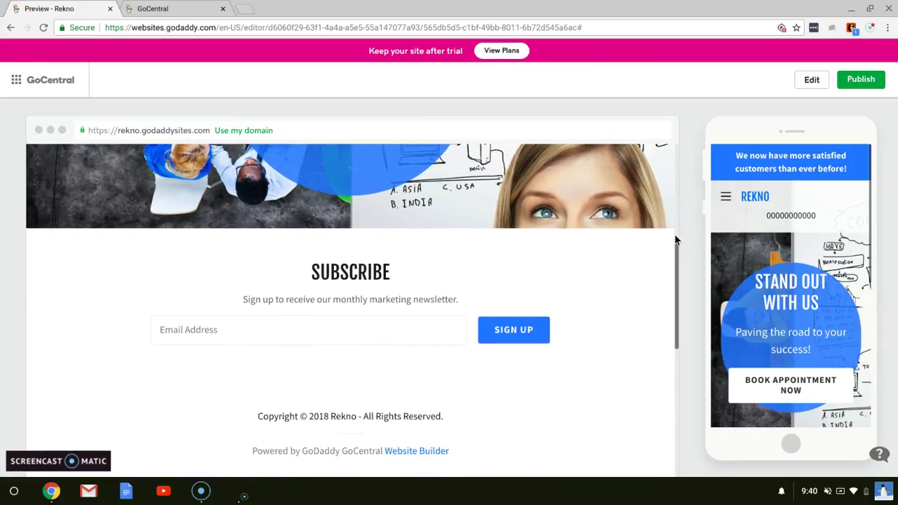
{"action": "left_click", "coordinate": [675, 239]}
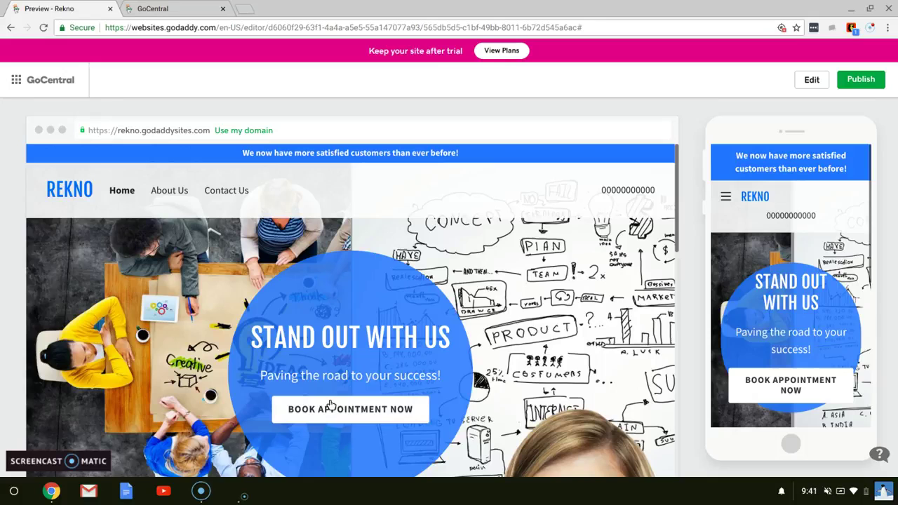
- Follow the home page's appointment booking link, and review the About Us page in the desktop and mobile previews
{"action": "left_click", "coordinate": [328, 407]}
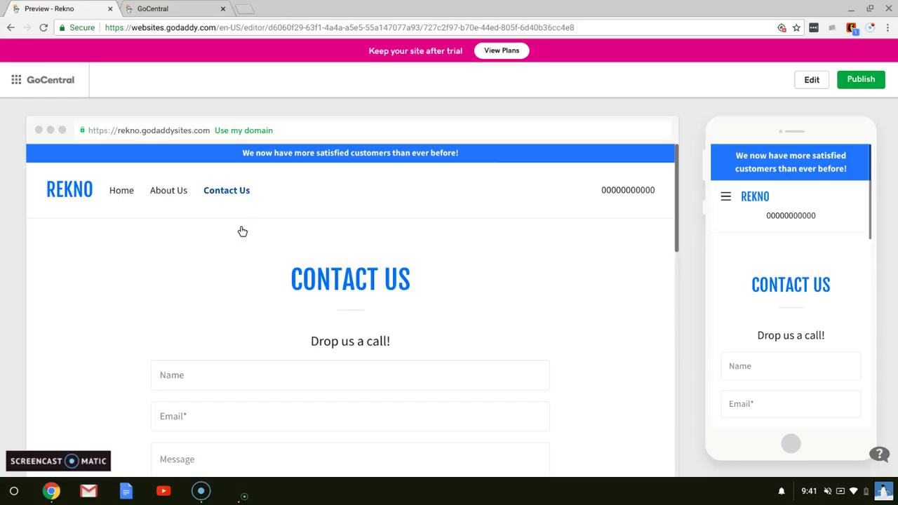
{"action": "left_click", "coordinate": [255, 235]}
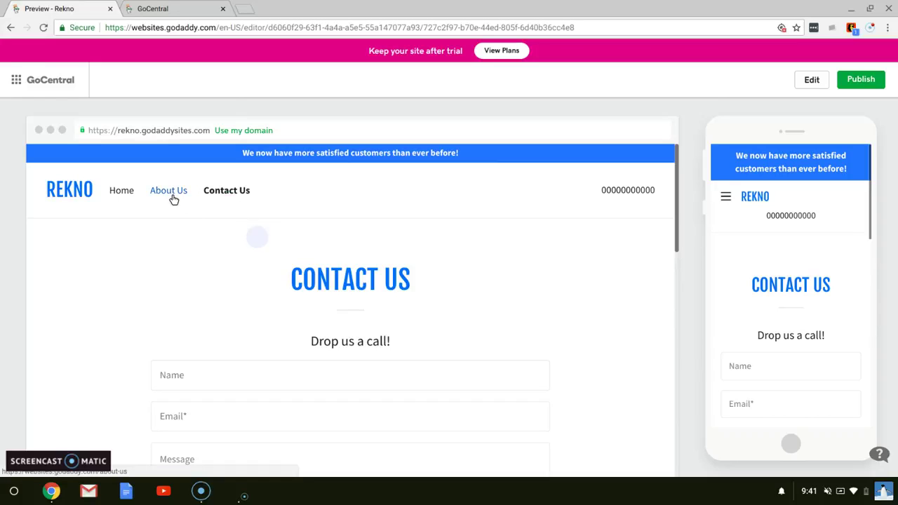
{"action": "left_click", "coordinate": [172, 195]}
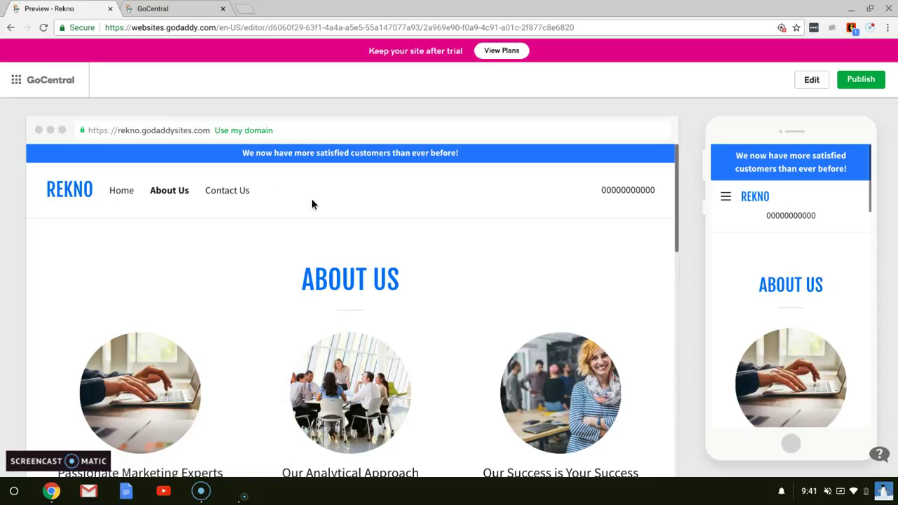
{"action": "scroll", "coordinate": [311, 198], "scroll_direction": "down", "scroll_amount": 1}
{"action": "scroll", "coordinate": [587, 244], "scroll_direction": "up", "scroll_amount": 1}
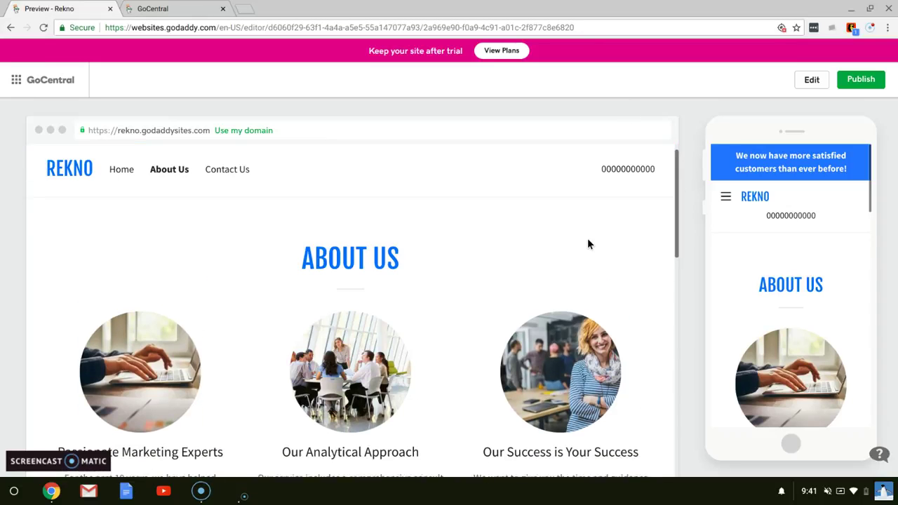
{"action": "scroll", "coordinate": [587, 243], "scroll_direction": "down", "scroll_amount": 5}
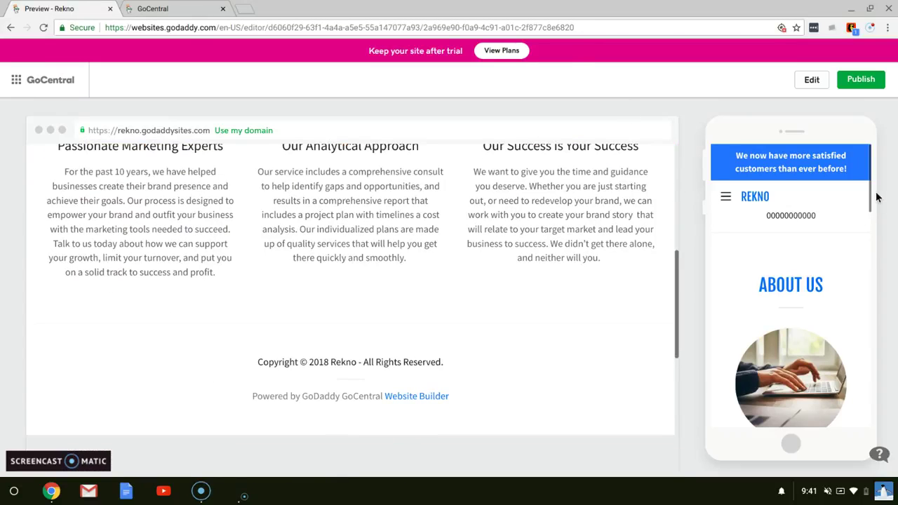
{"action": "scroll", "coordinate": [870, 196], "scroll_direction": "down", "scroll_amount": 5}
{"action": "scroll", "coordinate": [870, 196], "scroll_direction": "down", "scroll_amount": 2}
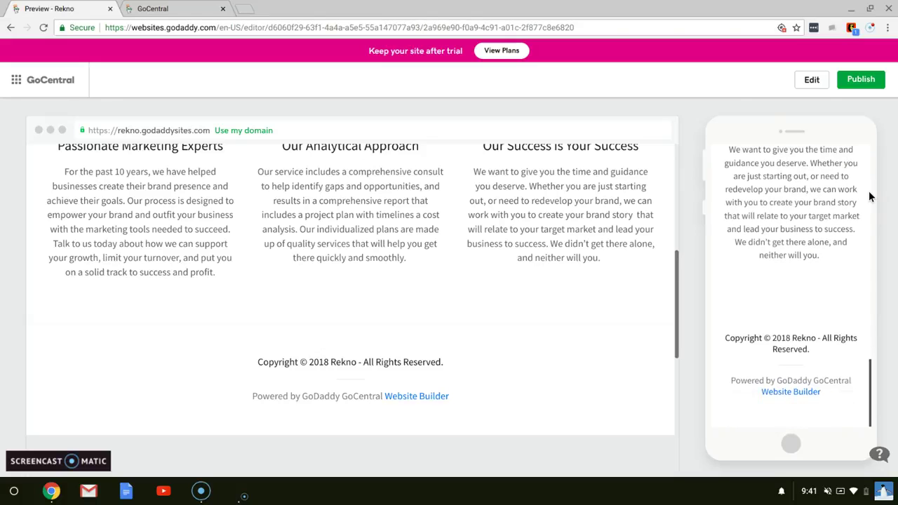
{"action": "scroll", "coordinate": [869, 195], "scroll_direction": "up", "scroll_amount": 5}
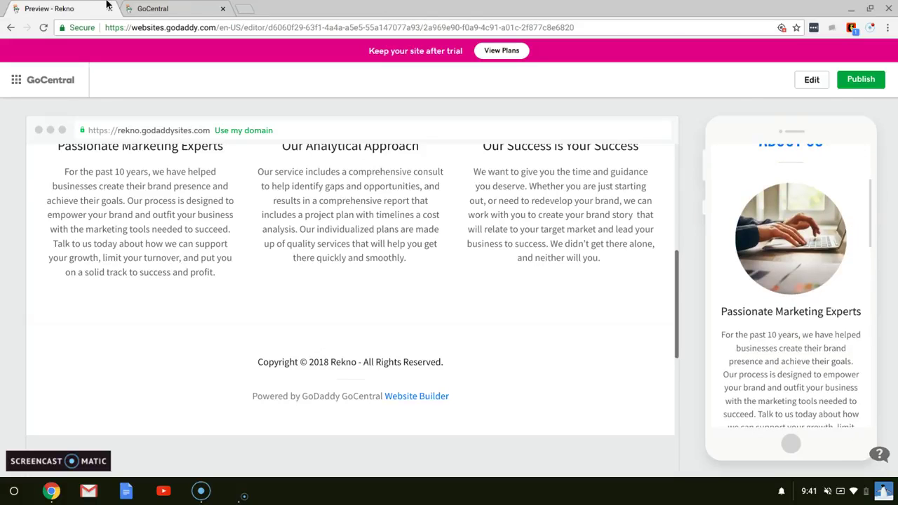
{"action": "scroll", "coordinate": [674, 286], "scroll_direction": "up", "scroll_amount": 10}
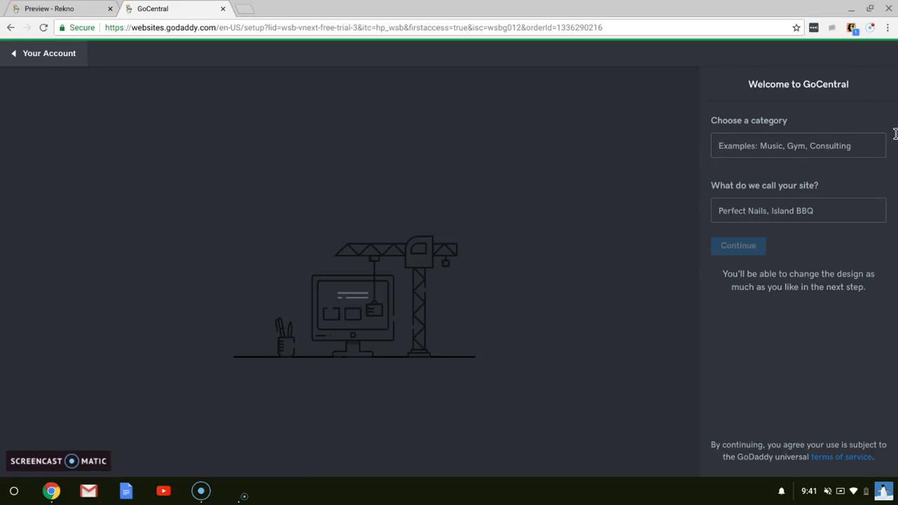
- Create the new GoCentral site with the category Marketing and the site name Rekno
{"action": "left_click", "coordinate": [52, 7]}
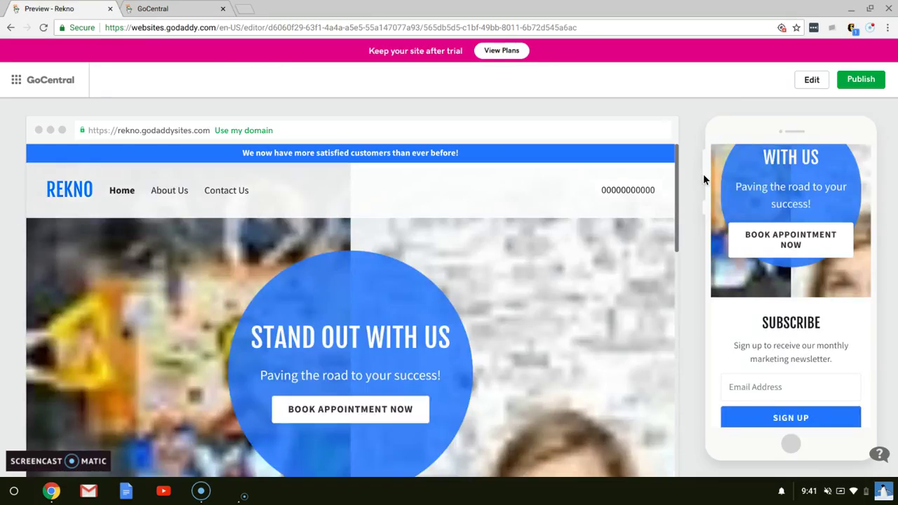
{"action": "left_click", "coordinate": [167, 10]}
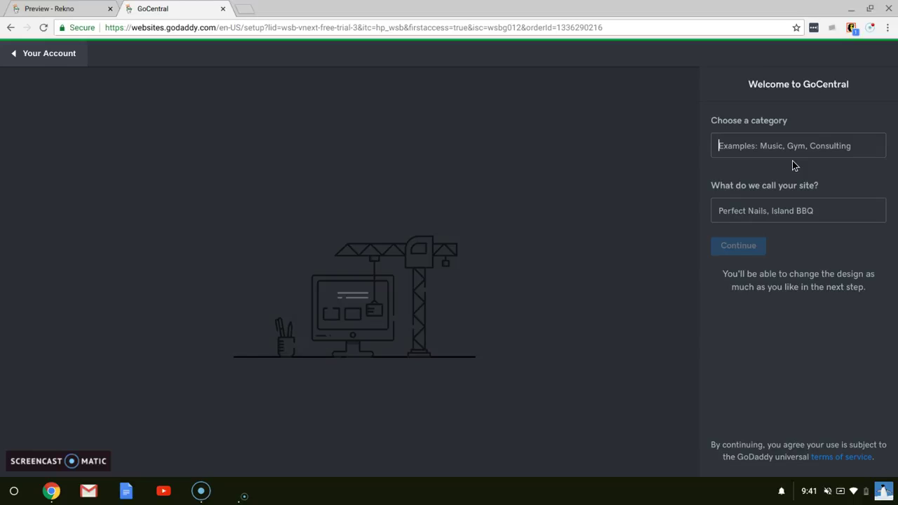
{"action": "type", "text": "Marketing"}
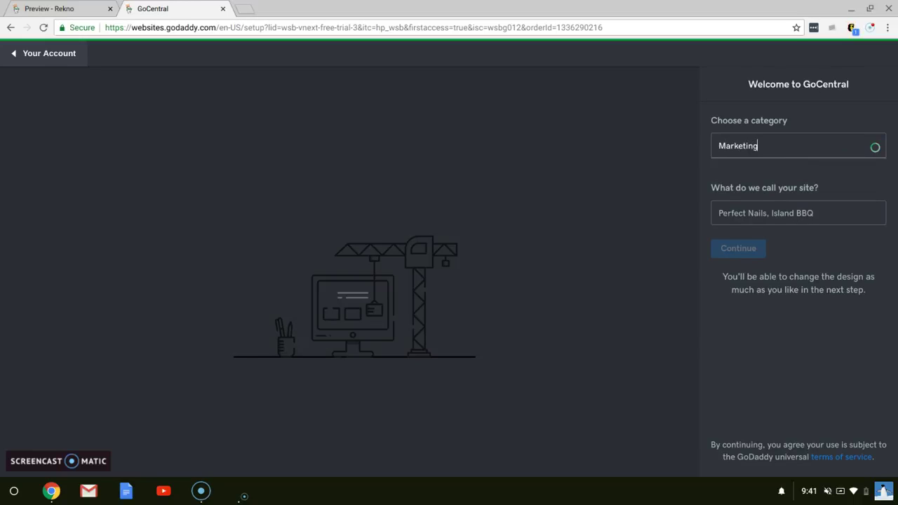
{"action": "key", "text": "Down"}
{"action": "key", "text": "Down"}
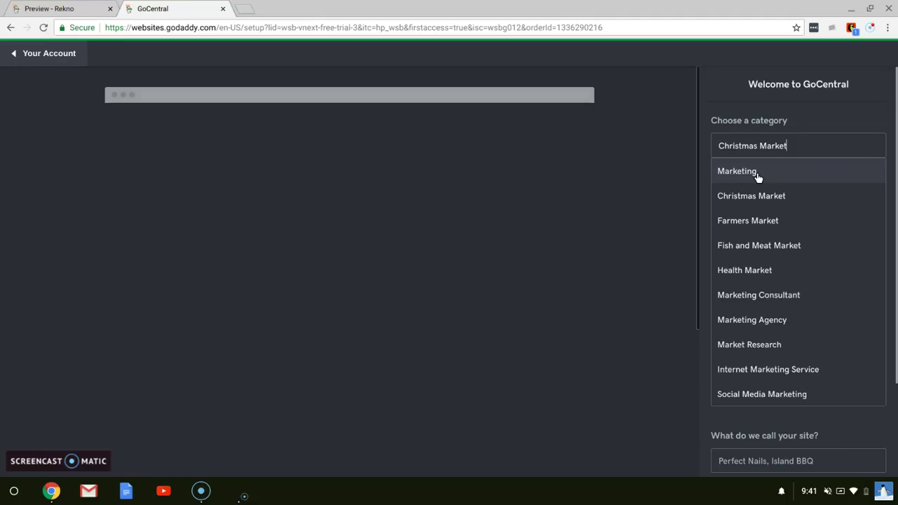
{"action": "left_click", "coordinate": [757, 172]}
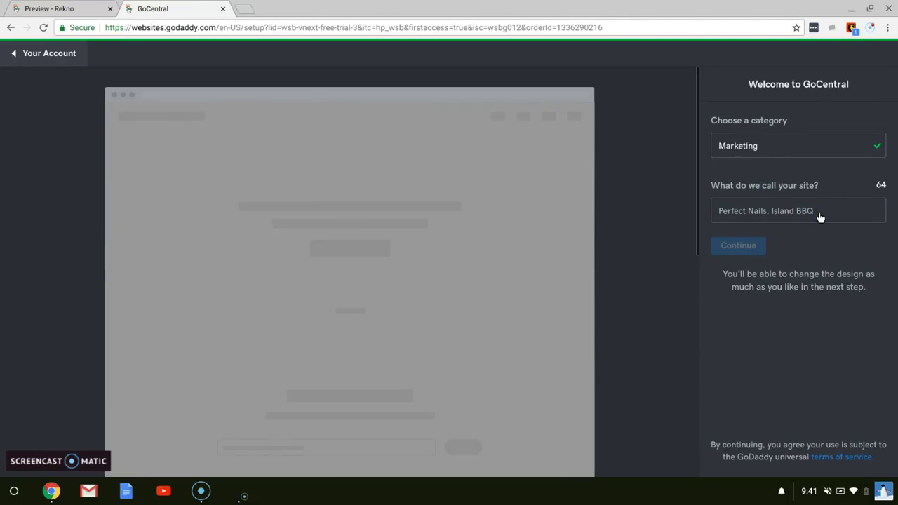
{"action": "left_click", "coordinate": [818, 212]}
{"action": "type", "text": "Rekno"}
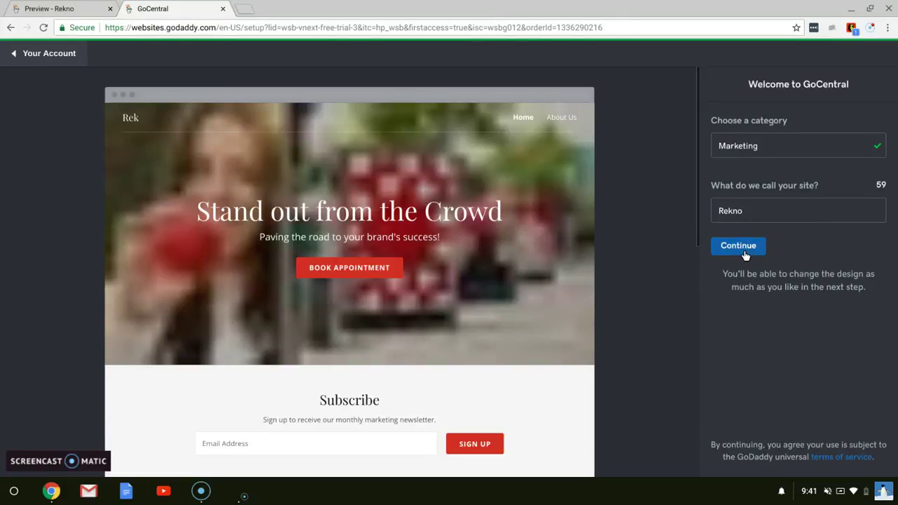
{"action": "left_click", "coordinate": [739, 246]}
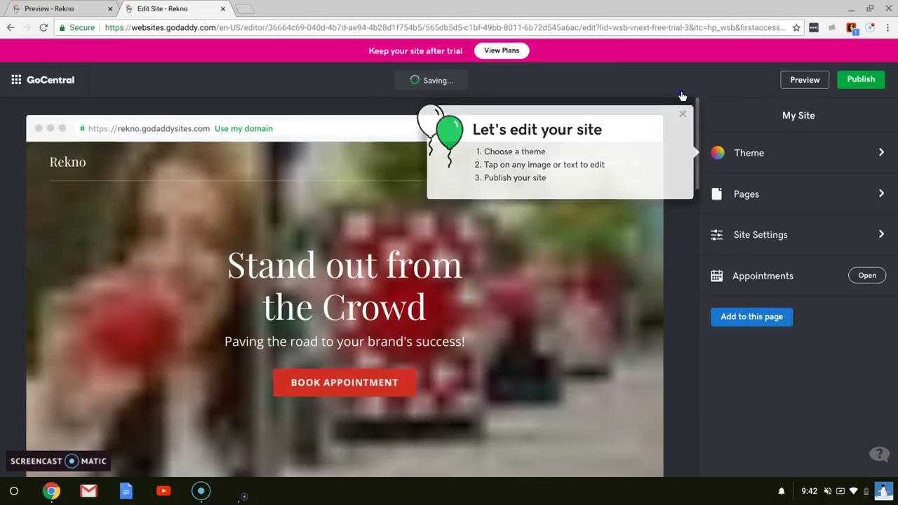
- Dismiss the introductory editing tips and open the new site's theme settings
{"action": "left_click", "coordinate": [682, 115]}
{"action": "left_click", "coordinate": [751, 157]}
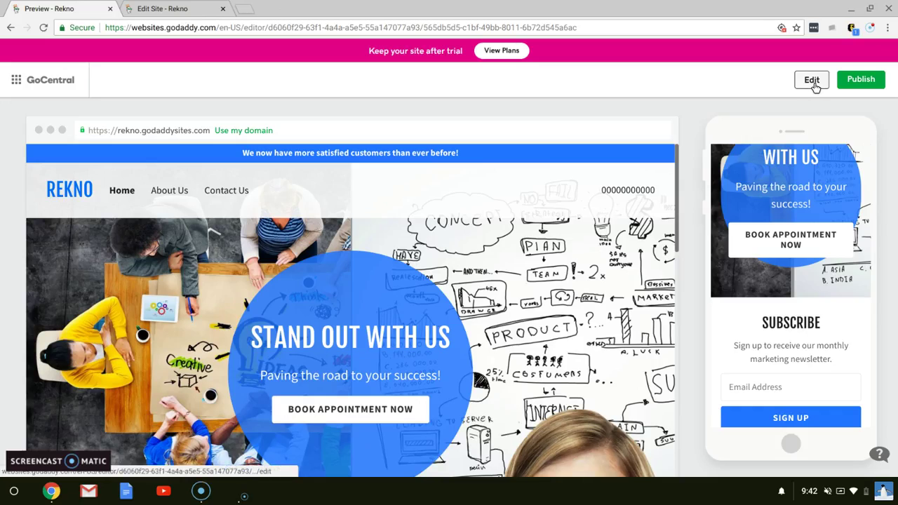
- Return to editing the Rekno site and open its theme settings
{"action": "left_click", "coordinate": [812, 81]}
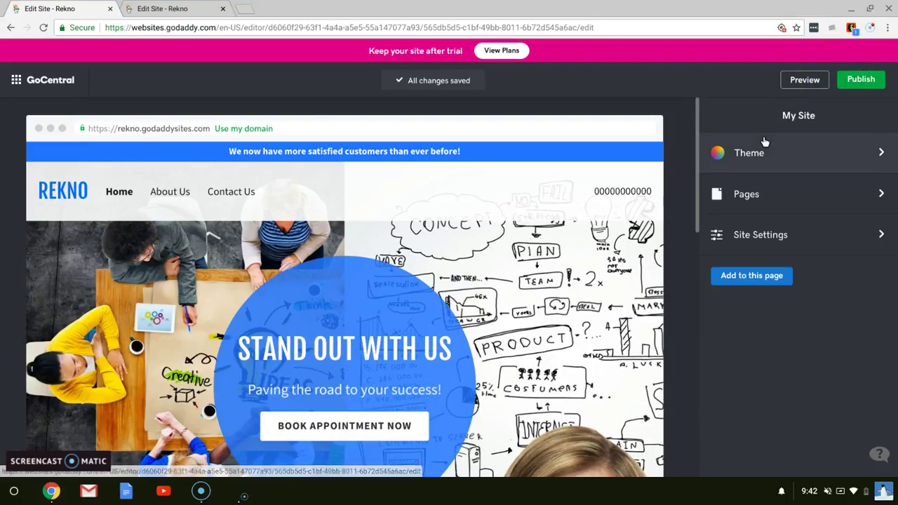
{"action": "left_click", "coordinate": [764, 143]}
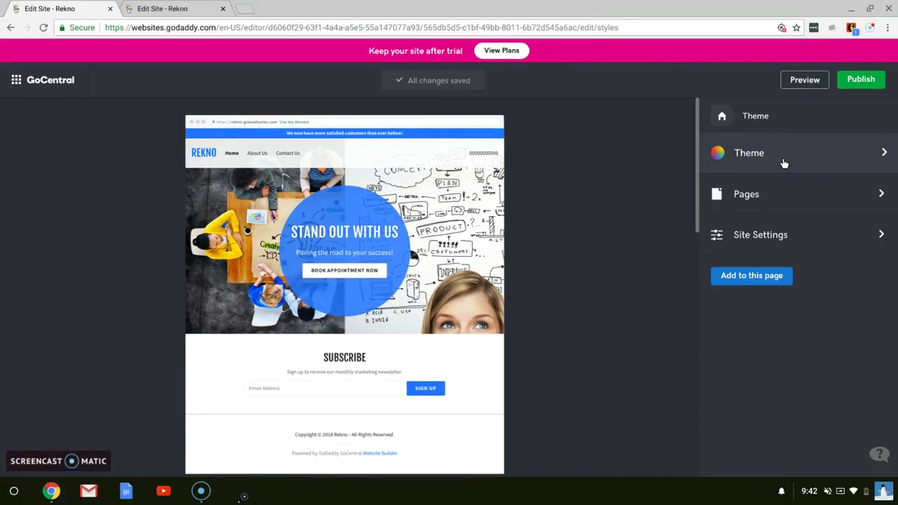
{"action": "left_click", "coordinate": [878, 168]}
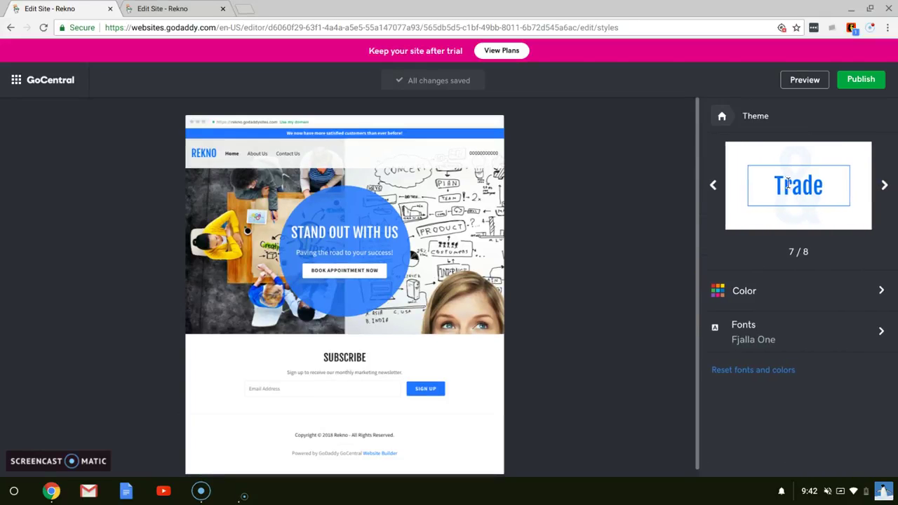
- Try the Slate, Clarity, Craft, Urban and Luxe themes, and apply the Modern theme to the site
{"action": "left_click", "coordinate": [884, 186]}
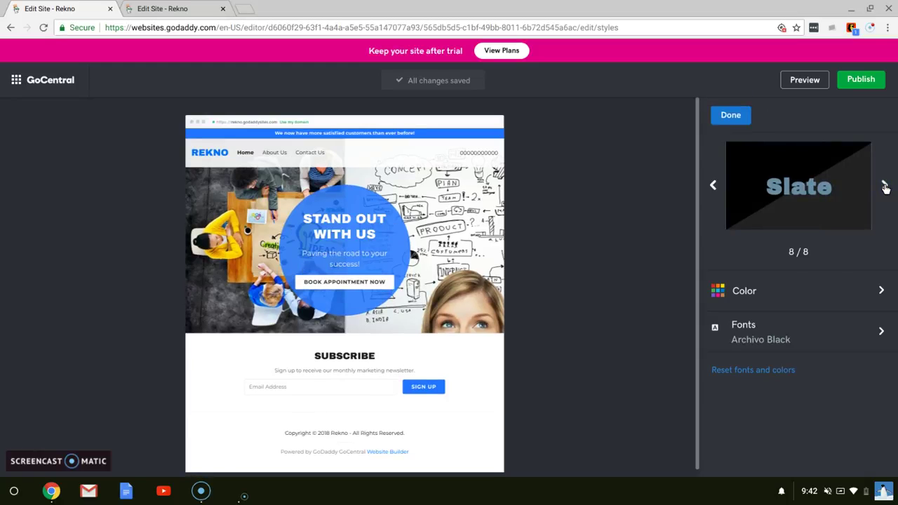
{"action": "left_click", "coordinate": [884, 187]}
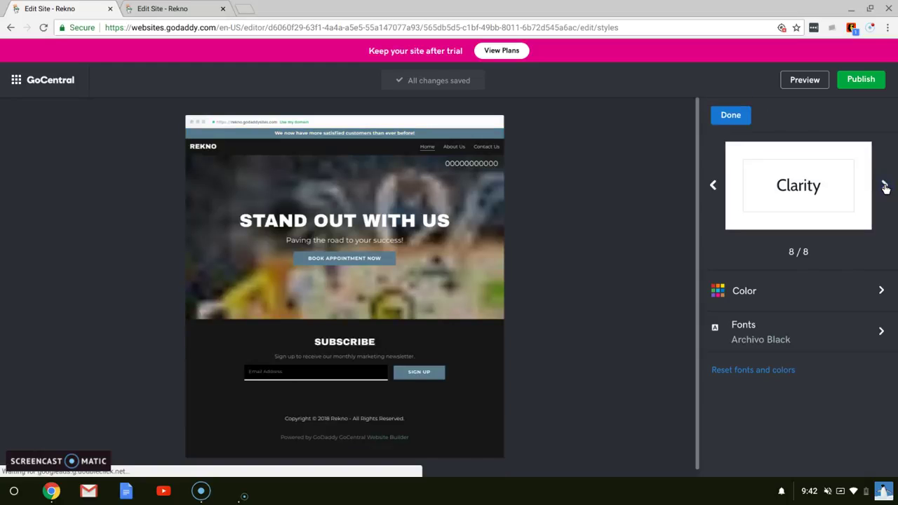
{"action": "left_click", "coordinate": [884, 187]}
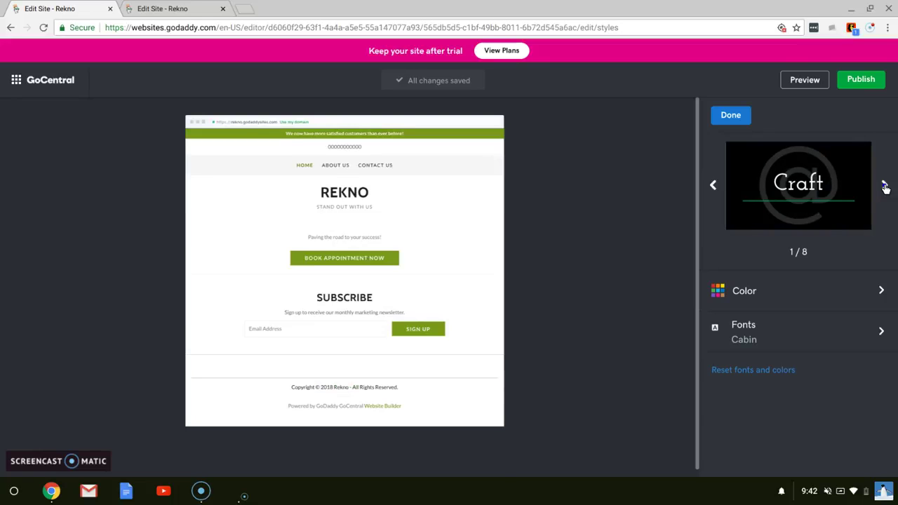
{"action": "left_click", "coordinate": [884, 187]}
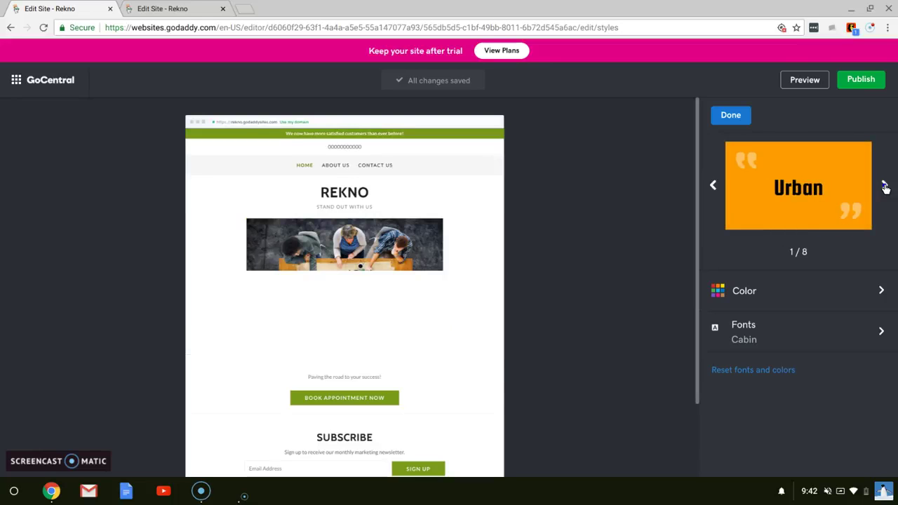
{"action": "left_click", "coordinate": [885, 186]}
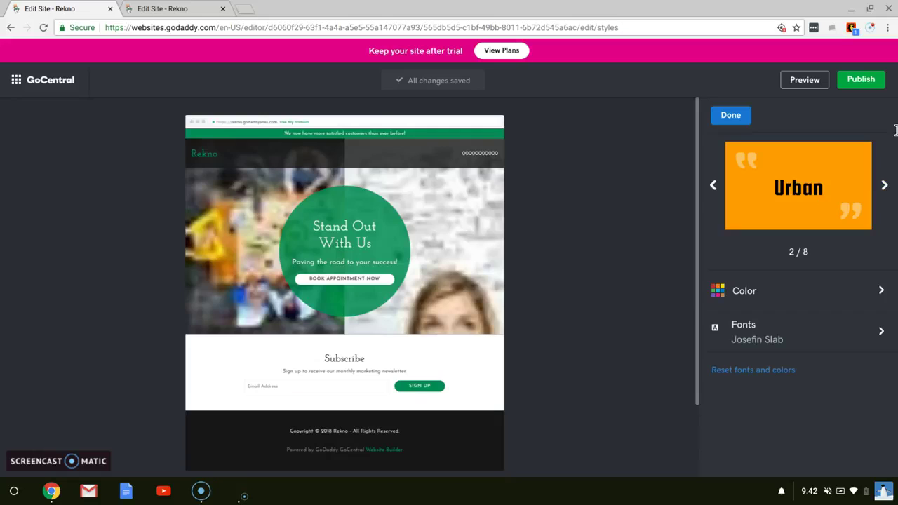
{"action": "left_click", "coordinate": [884, 186]}
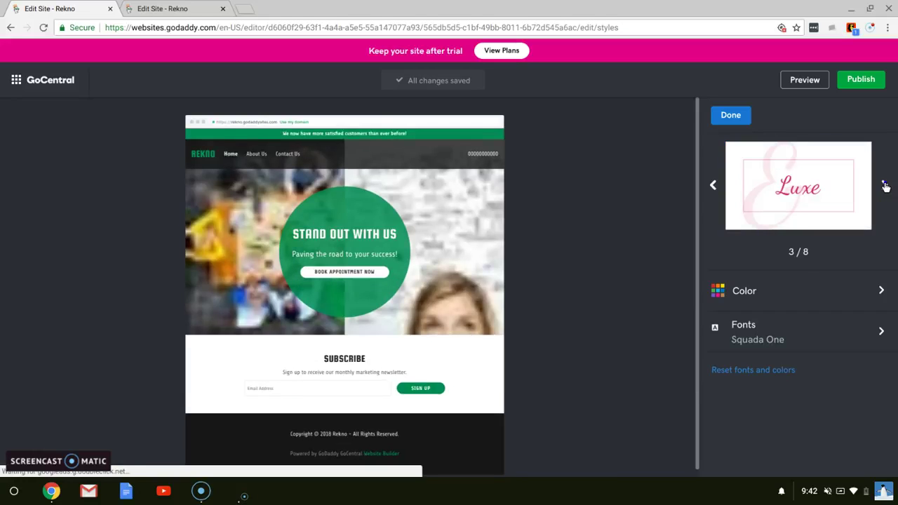
{"action": "left_click", "coordinate": [884, 186]}
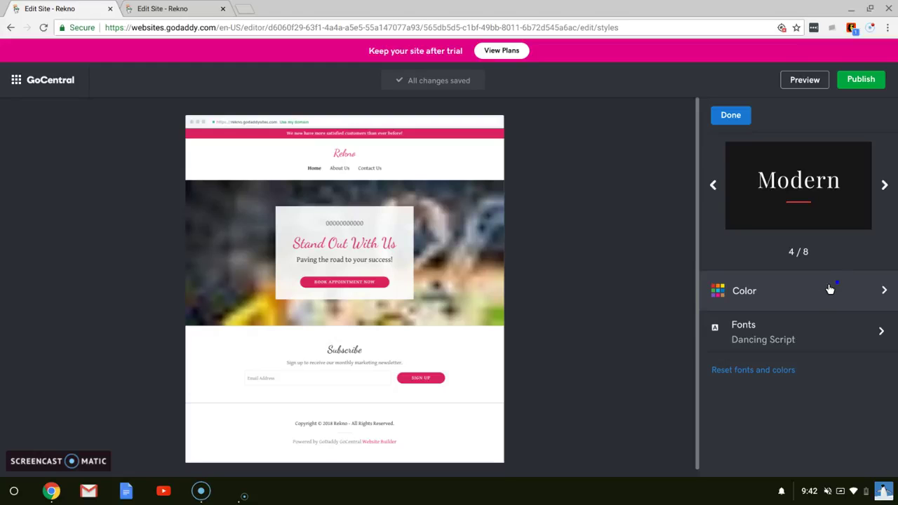
- Try orange, yellow and light blue as the theme colour, and set it to blue #0075C1
{"action": "left_click", "coordinate": [822, 287]}
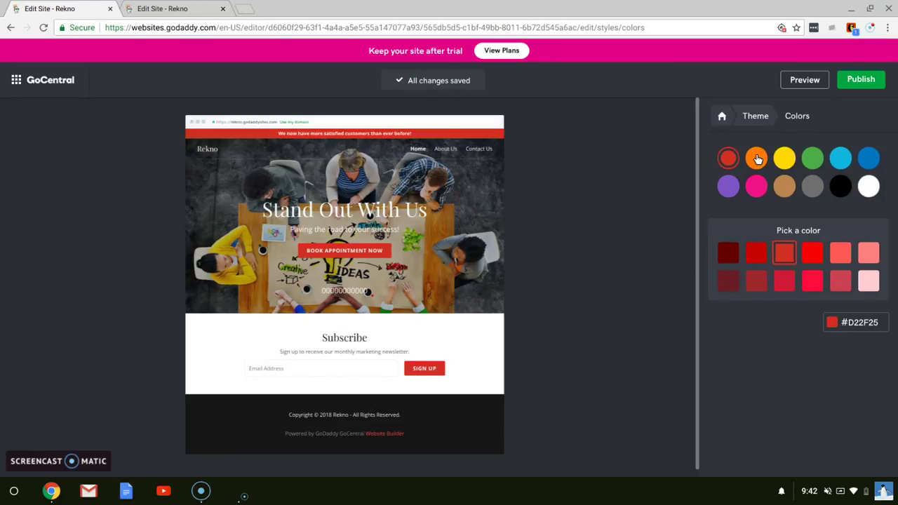
{"action": "left_click", "coordinate": [757, 158]}
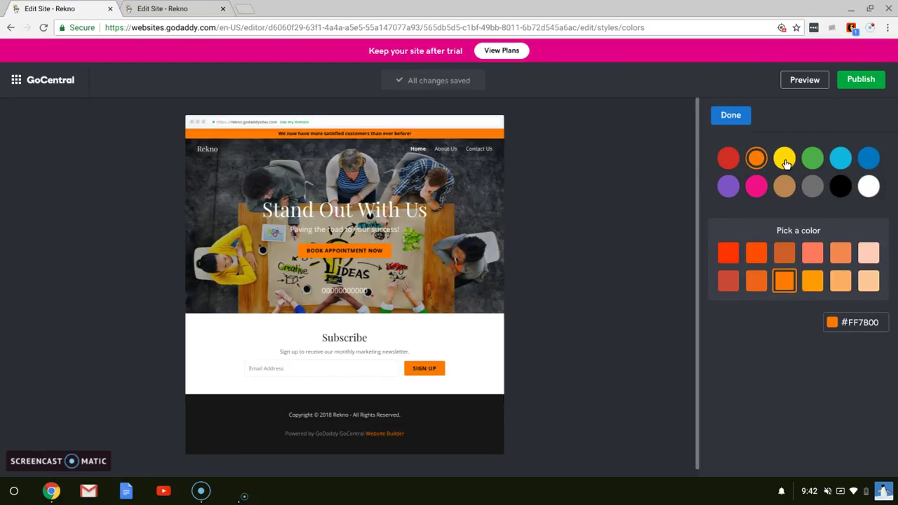
{"action": "left_click", "coordinate": [785, 161]}
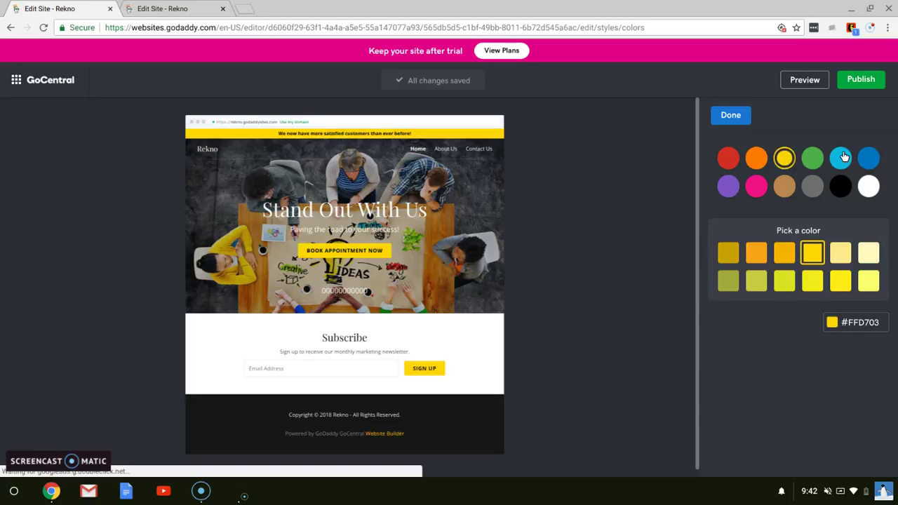
{"action": "left_click", "coordinate": [842, 158]}
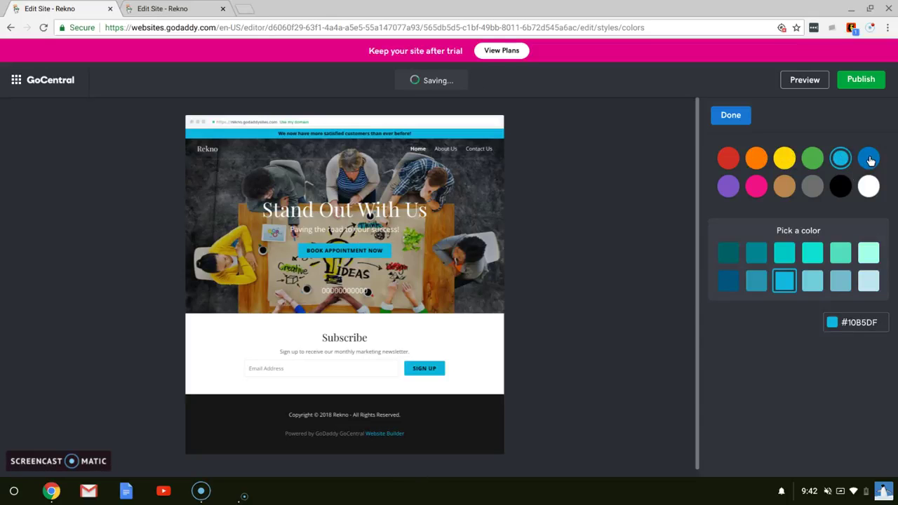
{"action": "left_click", "coordinate": [870, 159]}
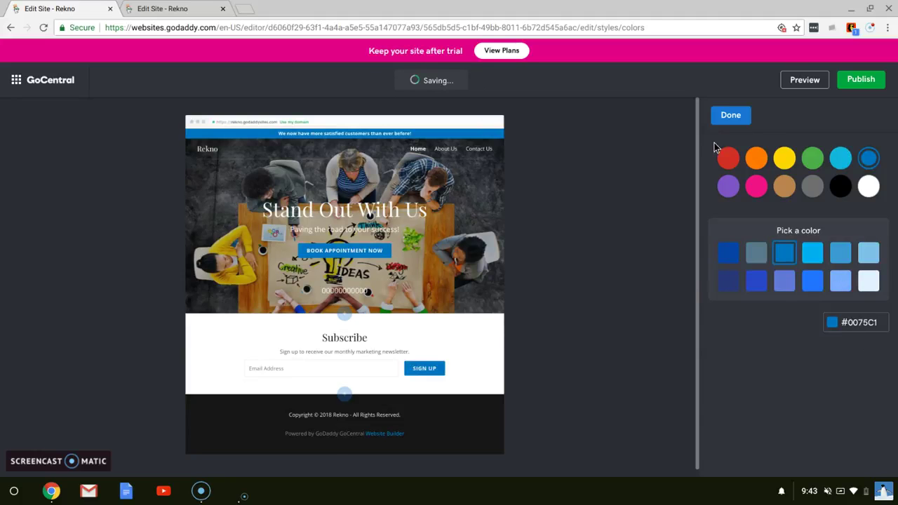
{"action": "left_click", "coordinate": [719, 119]}
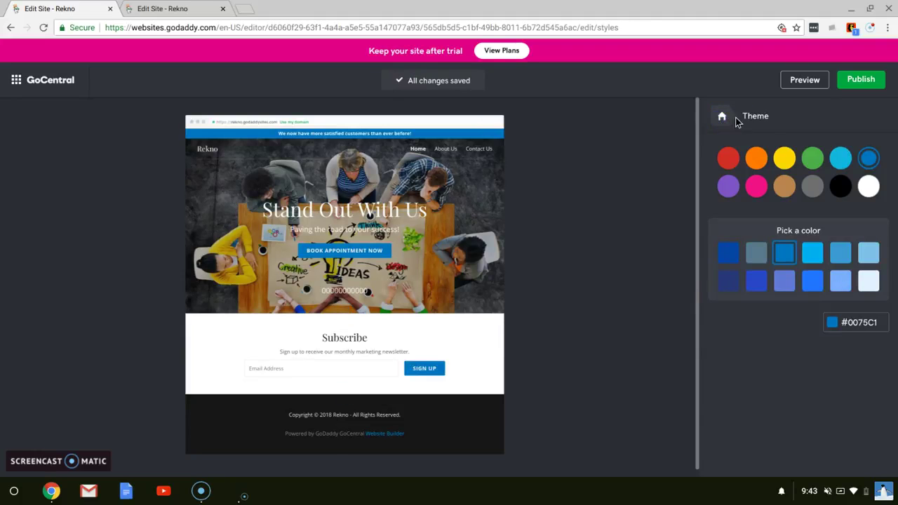
{"action": "left_click", "coordinate": [721, 118]}
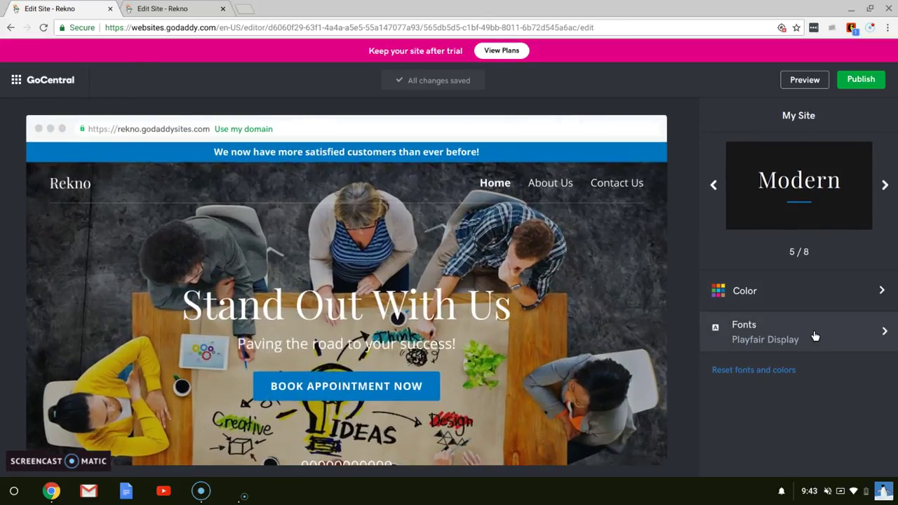
- Set the site's heading font to Fjalla One and check it on the home page
{"action": "left_click", "coordinate": [813, 330]}
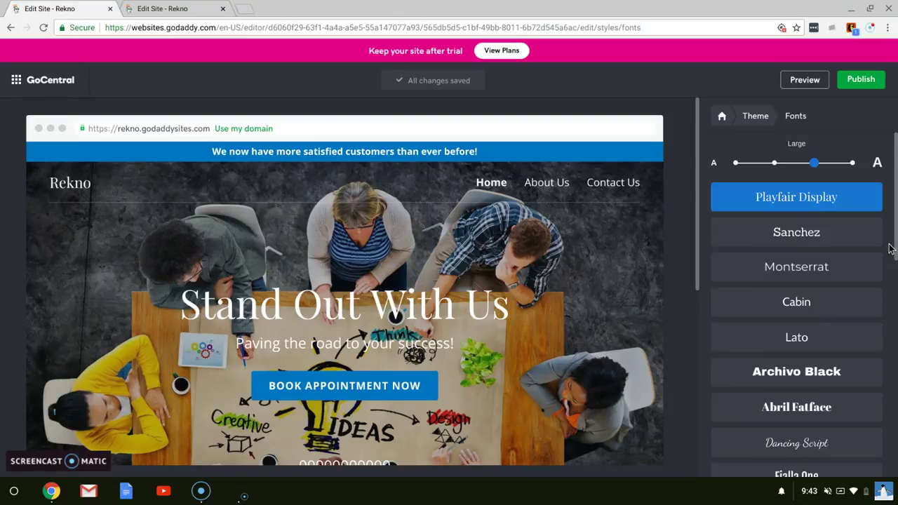
{"action": "scroll", "coordinate": [896, 247], "scroll_direction": "down", "scroll_amount": 3}
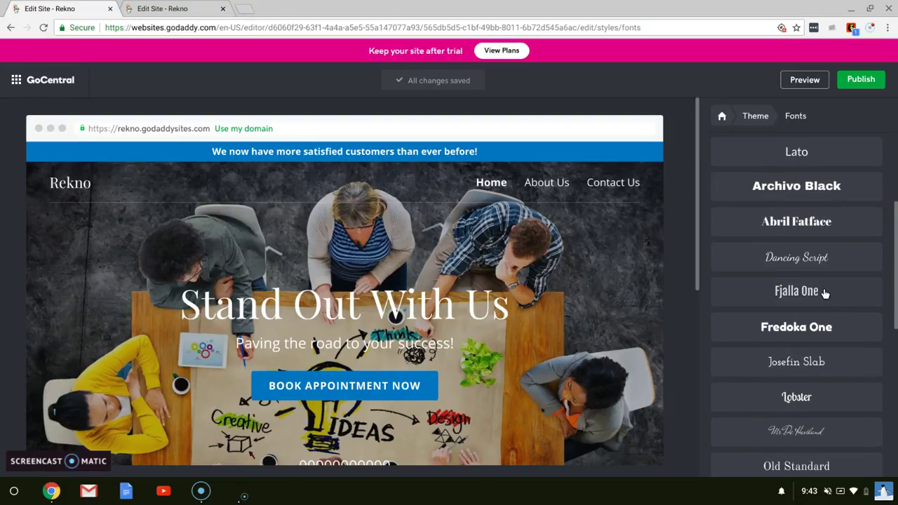
{"action": "left_click", "coordinate": [820, 289]}
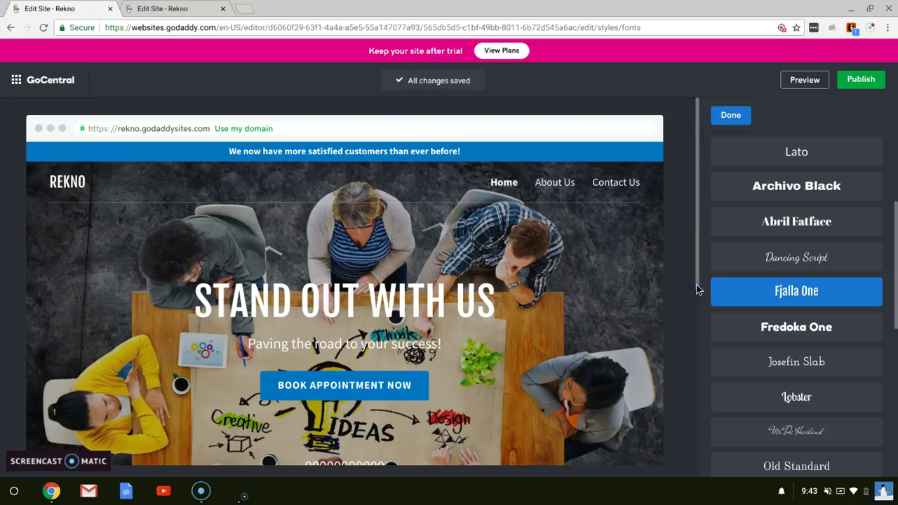
{"action": "scroll", "coordinate": [696, 288], "scroll_direction": "down", "scroll_amount": 2}
{"action": "scroll", "coordinate": [697, 288], "scroll_direction": "up", "scroll_amount": 2}
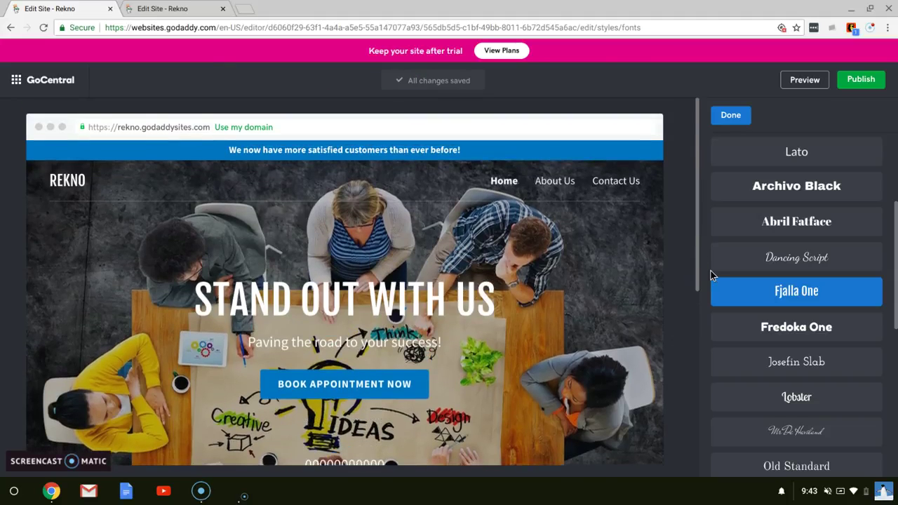
{"action": "scroll", "coordinate": [710, 271], "scroll_direction": "down", "scroll_amount": 2}
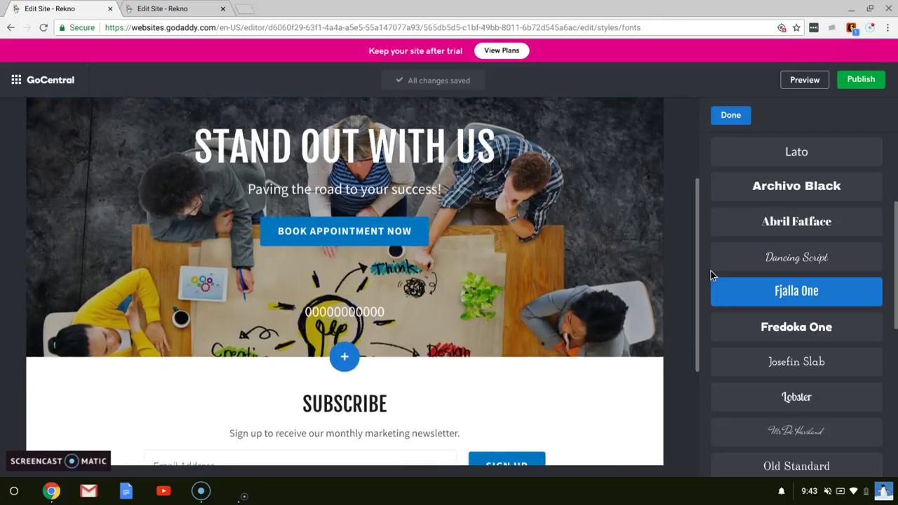
{"action": "left_click", "coordinate": [727, 118]}
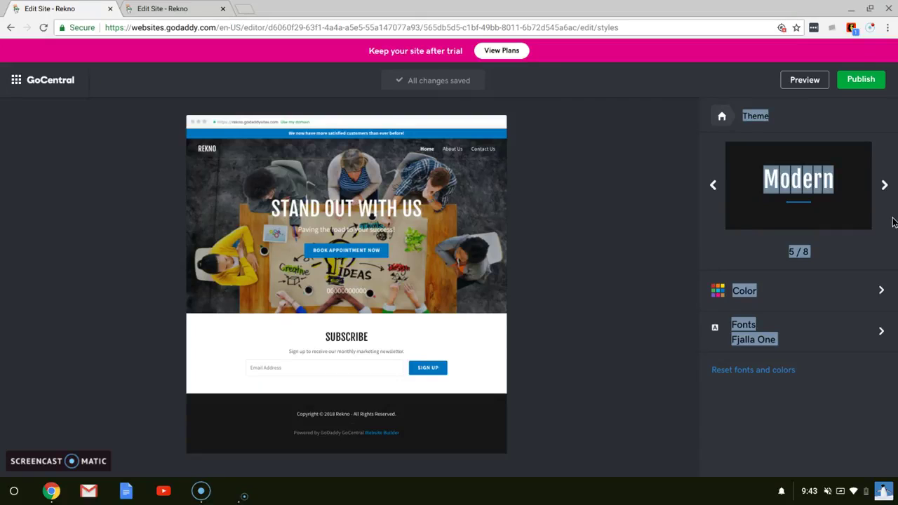
- Browse past the Retro theme and apply the Trade theme to the site
{"action": "left_click", "coordinate": [886, 184]}
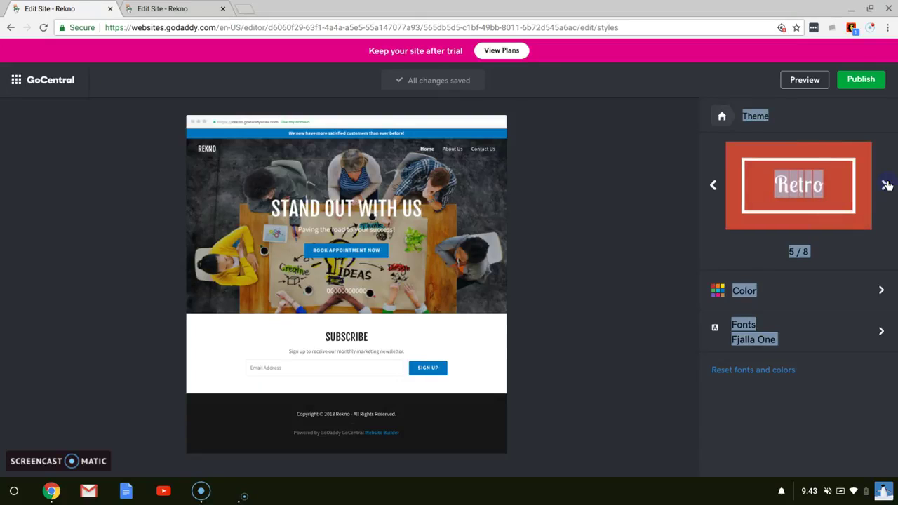
{"action": "left_click", "coordinate": [885, 185]}
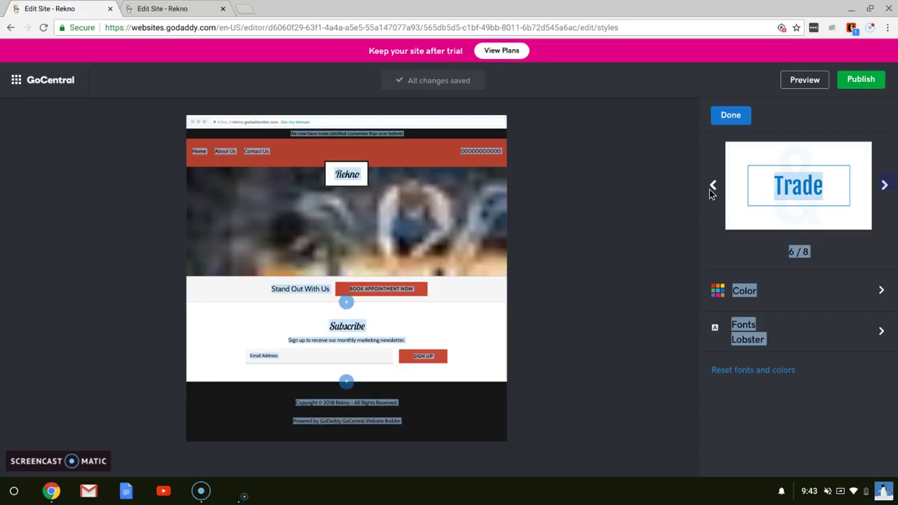
{"action": "left_click", "coordinate": [724, 161]}
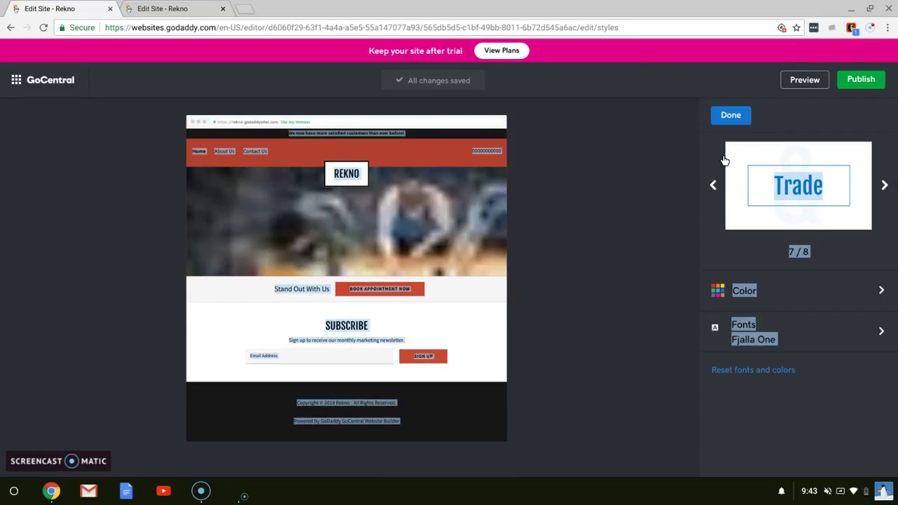
{"action": "left_click", "coordinate": [730, 115]}
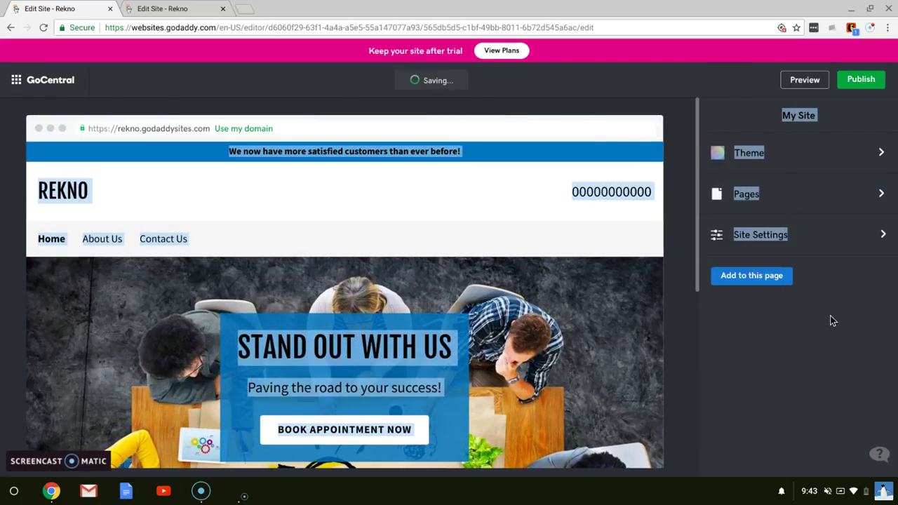
{"action": "left_click", "coordinate": [830, 319]}
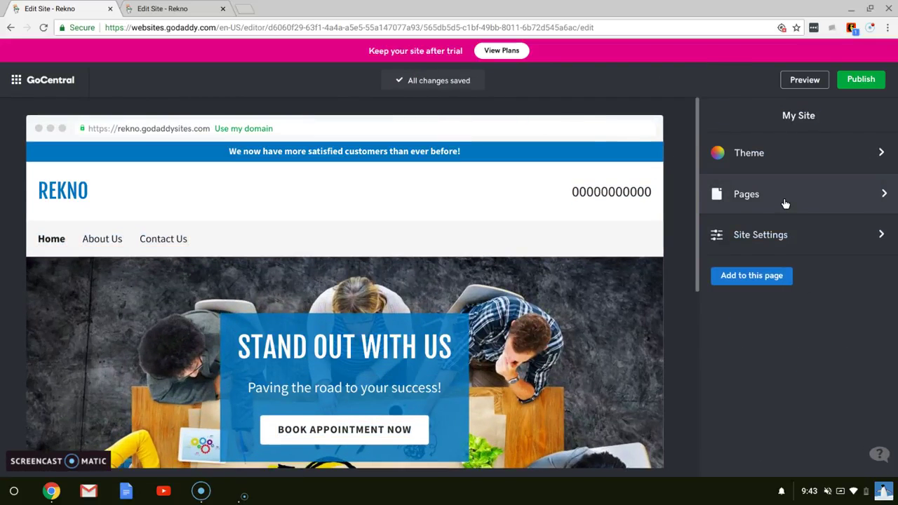
- Change the Home page header to the layout with a circular text overlay across two side-by-side cover photos
{"action": "left_click", "coordinate": [784, 202]}
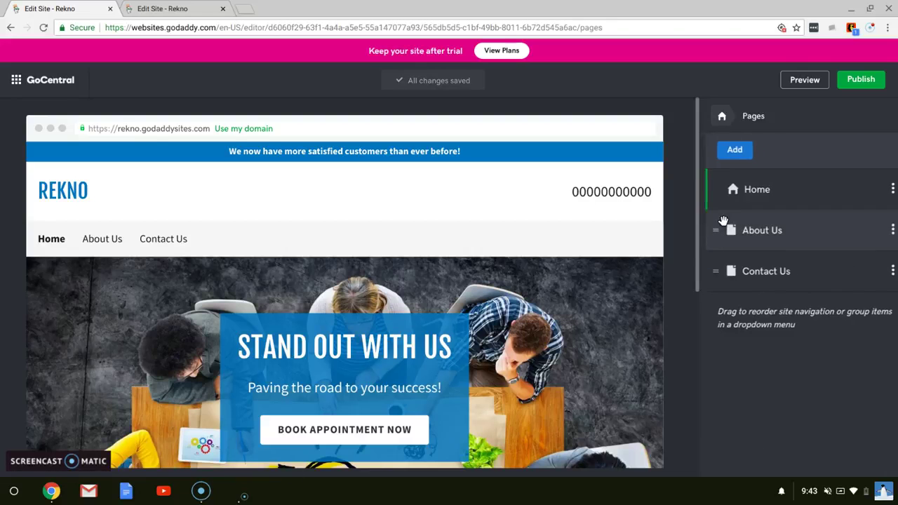
{"action": "left_click", "coordinate": [821, 203]}
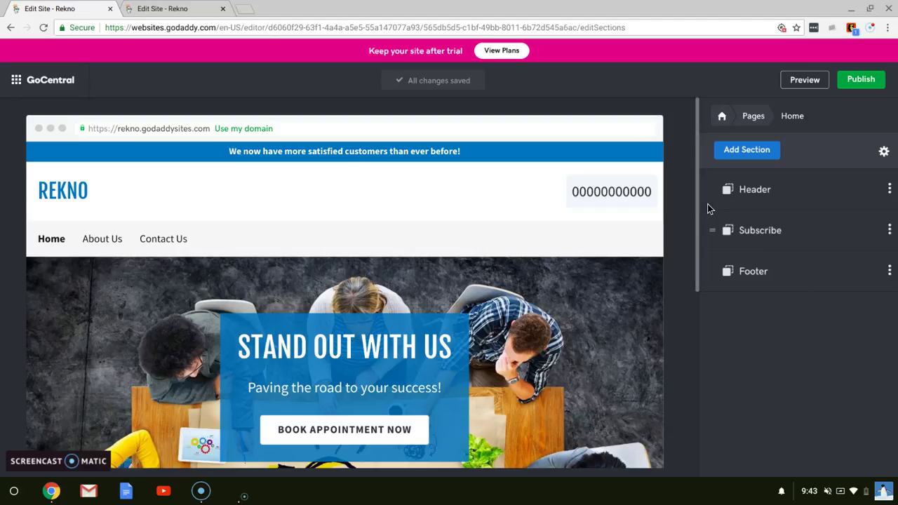
{"action": "left_click", "coordinate": [817, 190]}
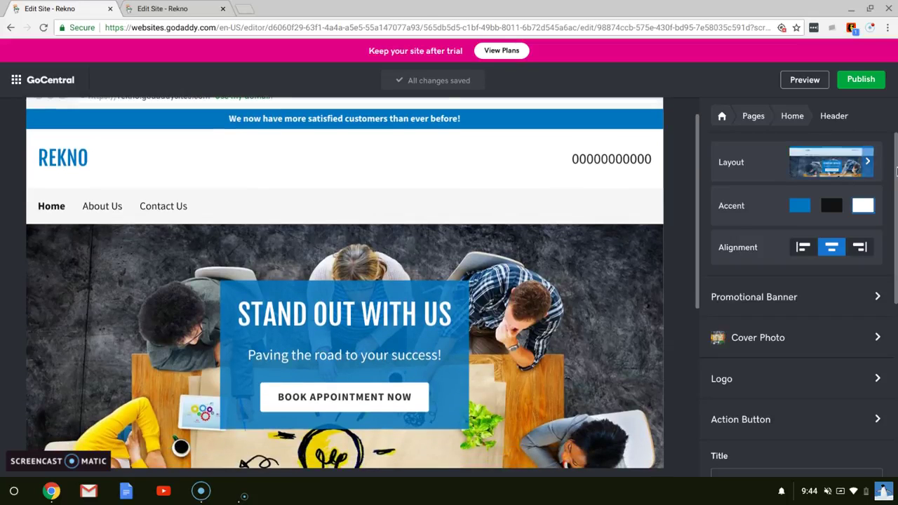
{"action": "left_click", "coordinate": [867, 165]}
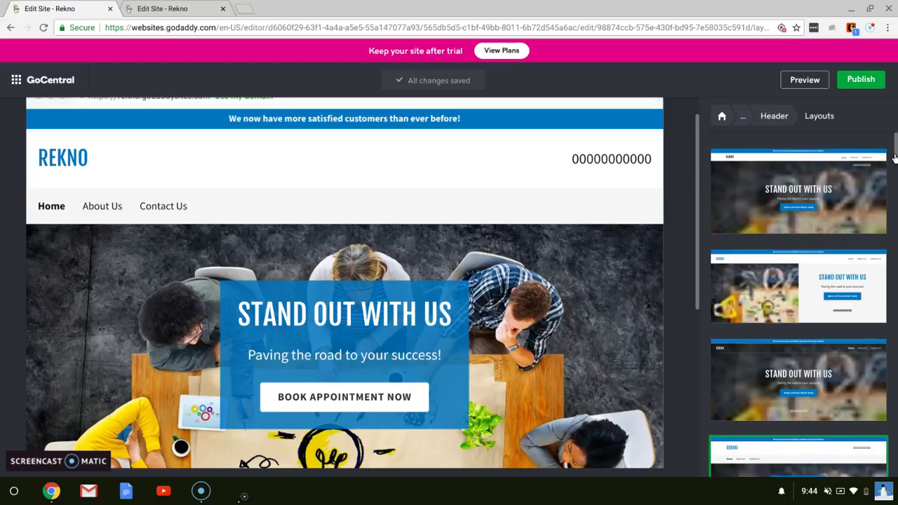
{"action": "scroll", "coordinate": [831, 234], "scroll_direction": "down", "scroll_amount": 4}
{"action": "left_click", "coordinate": [831, 233]}
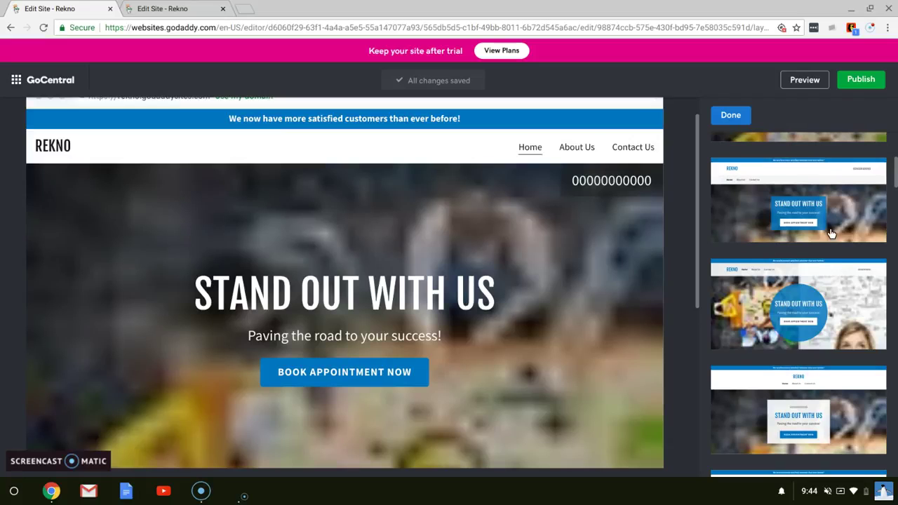
{"action": "left_click", "coordinate": [817, 290]}
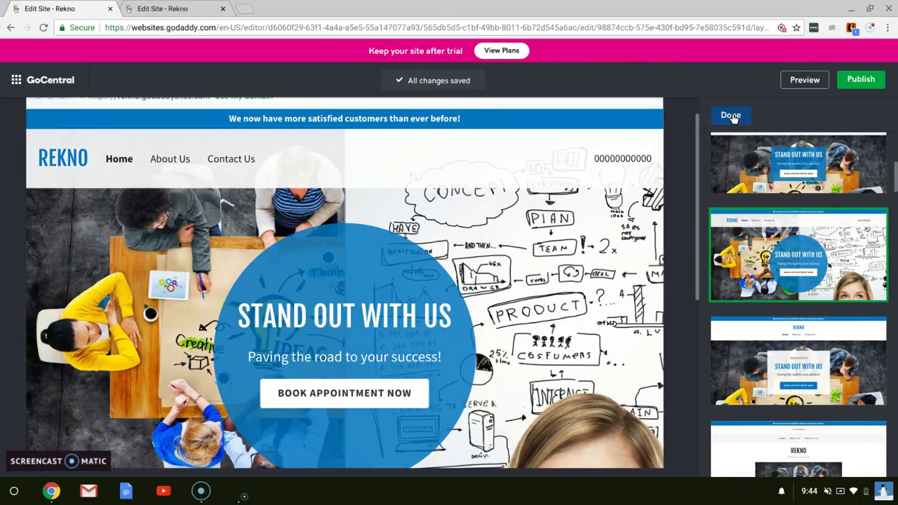
{"action": "left_click", "coordinate": [731, 116]}
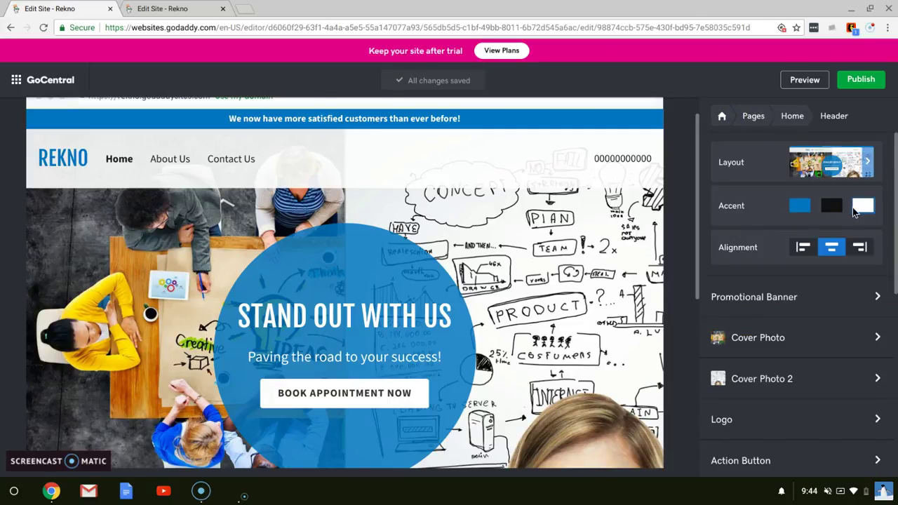
- Try the left and right alignments for the header's circular text overlay, and set it back to centred
{"action": "left_click", "coordinate": [801, 251]}
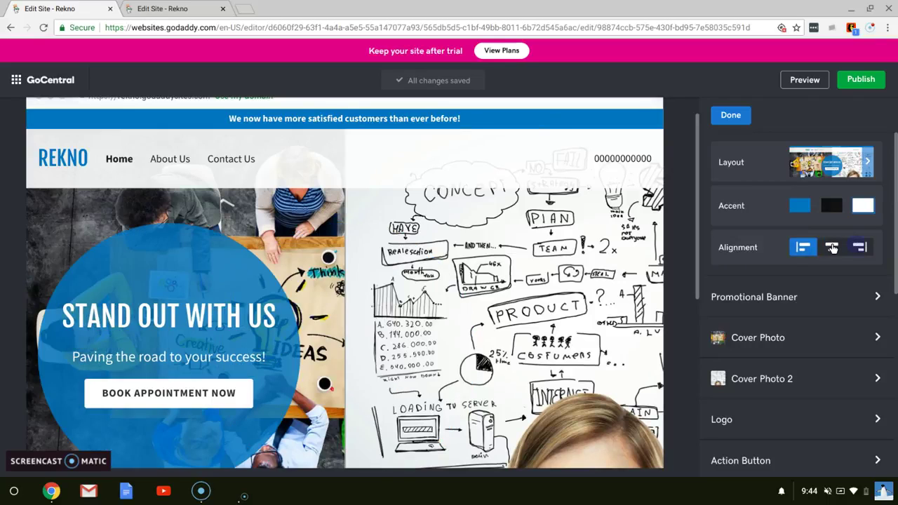
{"action": "left_click", "coordinate": [832, 248]}
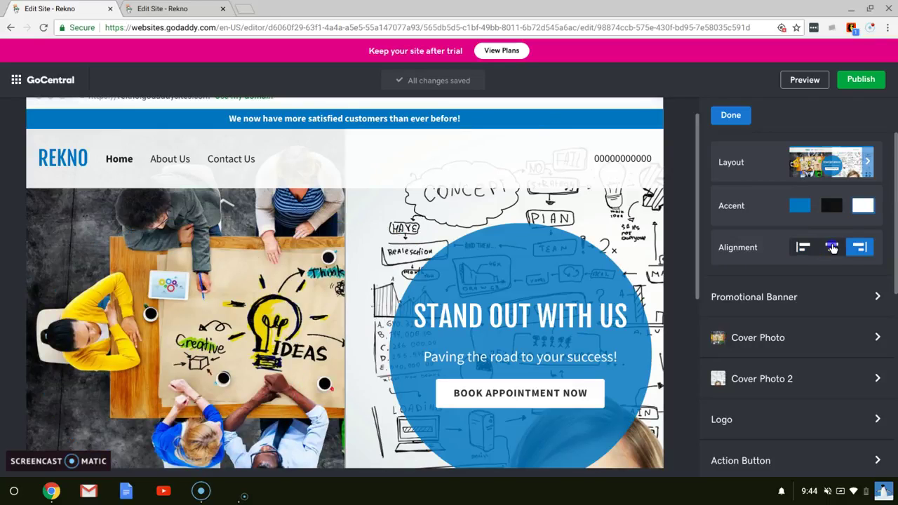
{"action": "left_click", "coordinate": [832, 248]}
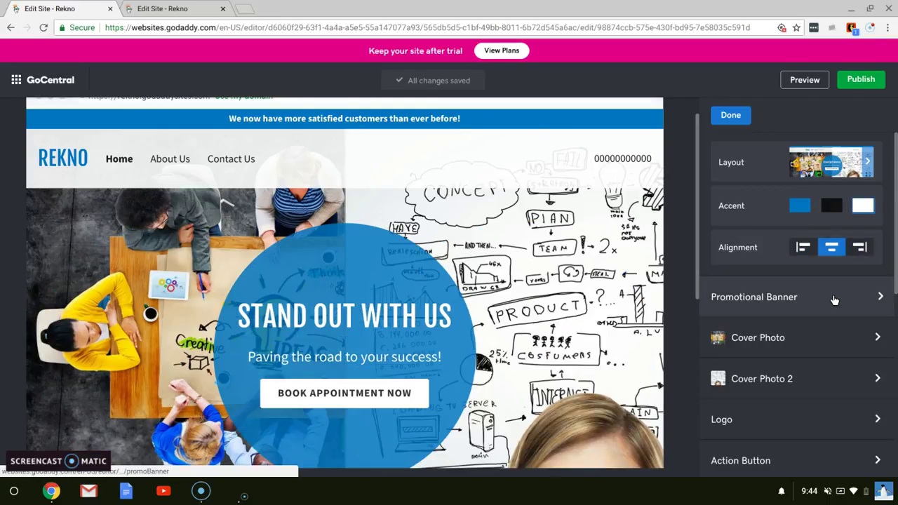
- Review the header's promotional banner settings and open its logo settings
{"action": "left_click", "coordinate": [834, 299]}
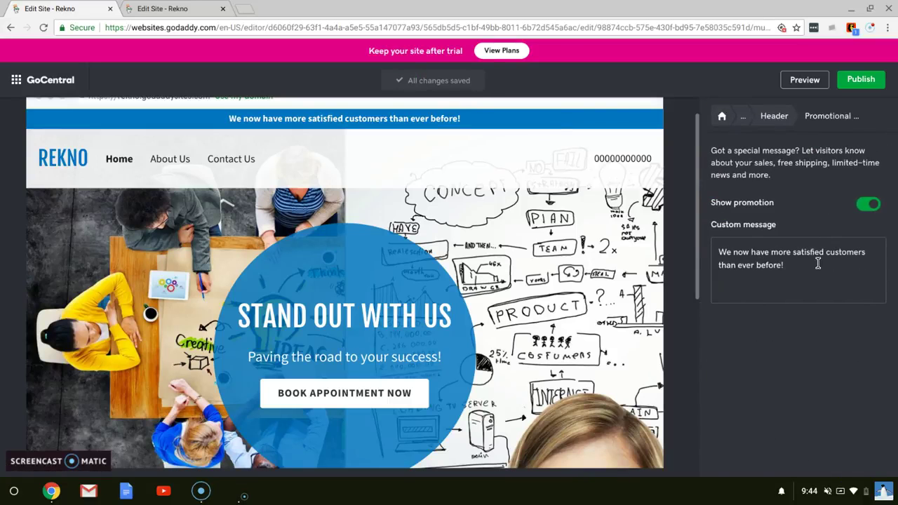
{"action": "left_click", "coordinate": [782, 120]}
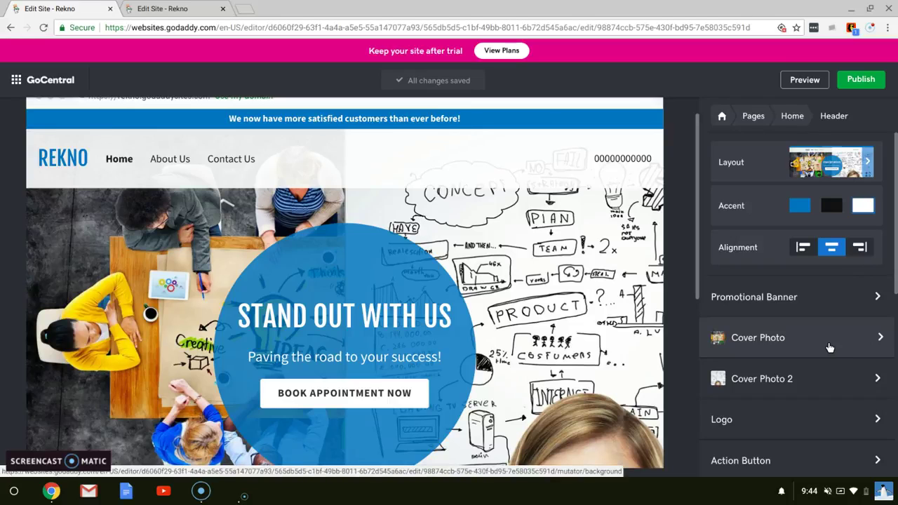
{"action": "left_click", "coordinate": [807, 408]}
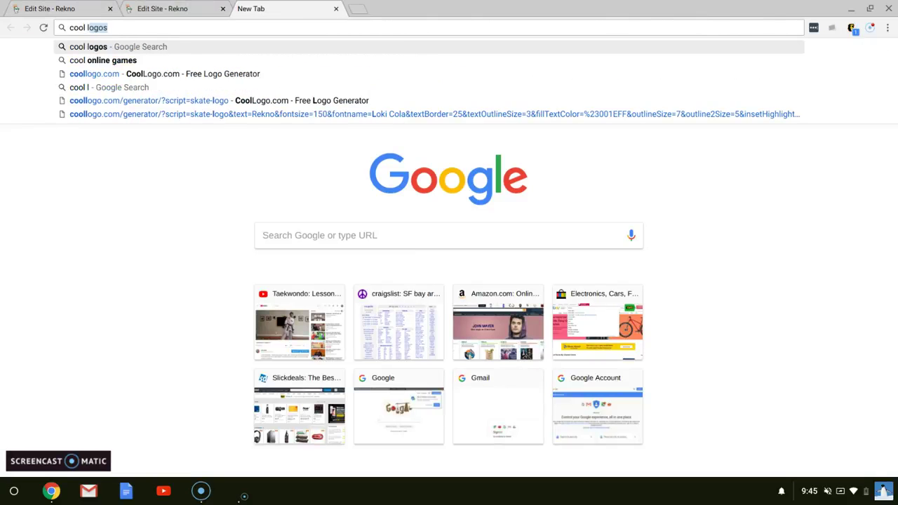
- Search Google for "cool logos", view the CoolLogo.com logo generator, and return to the Rekno site's logo settings
{"action": "key", "text": "Return"}
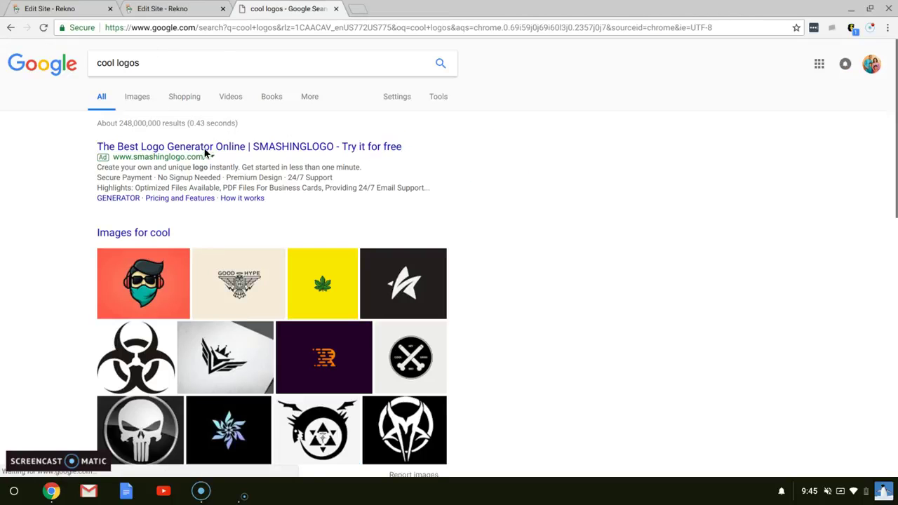
{"action": "scroll", "coordinate": [57, 261], "scroll_direction": "down", "scroll_amount": 2}
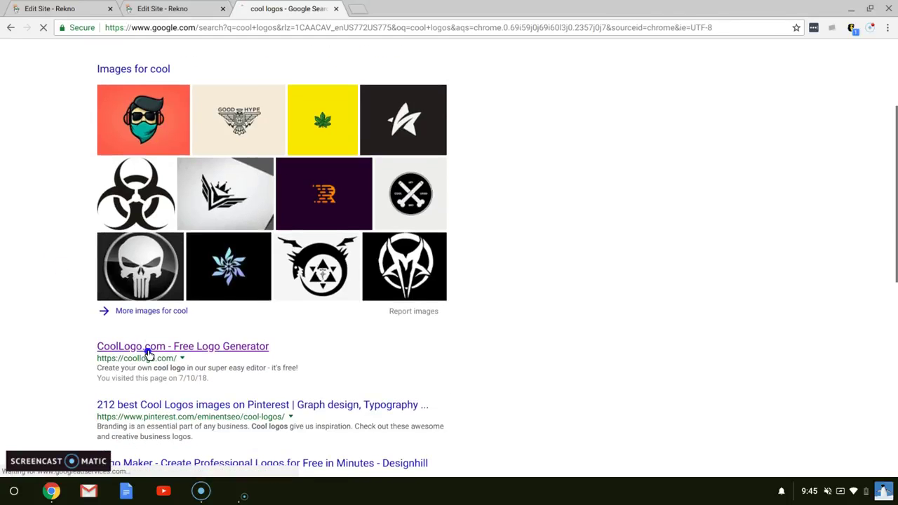
{"action": "left_click", "coordinate": [148, 350]}
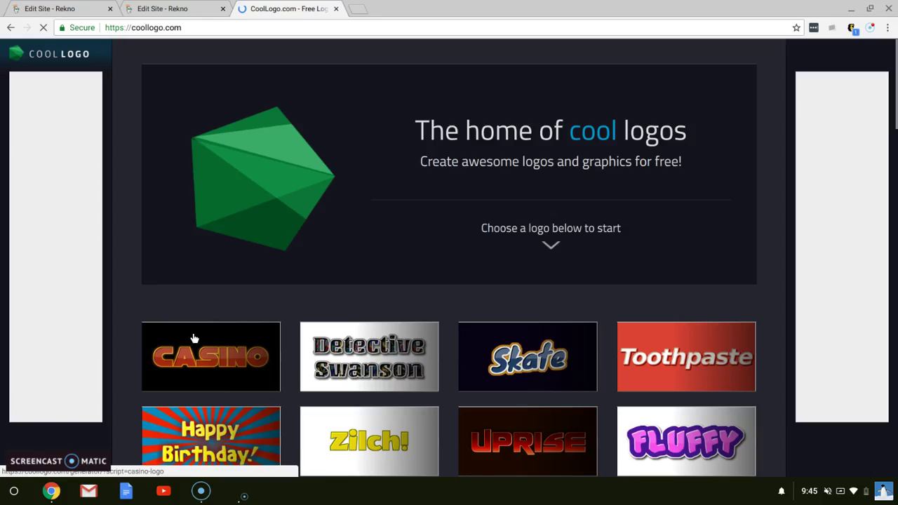
{"action": "left_click", "coordinate": [336, 9]}
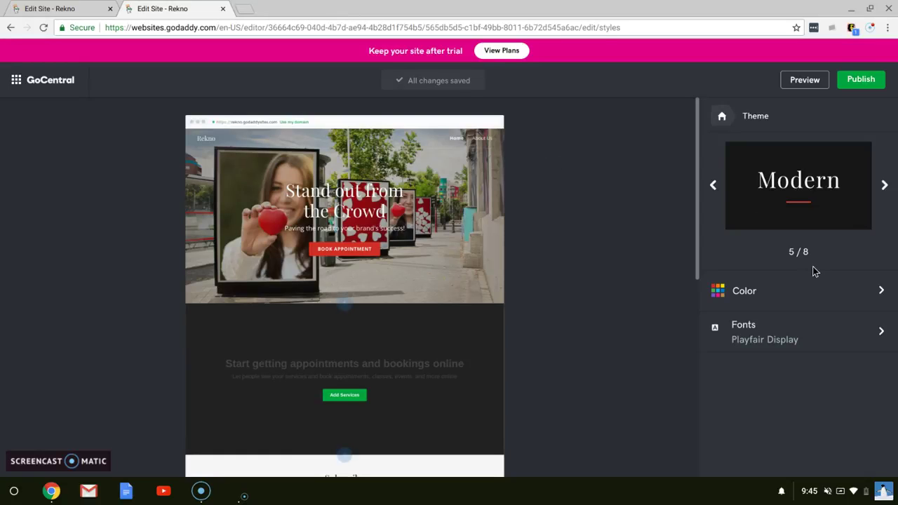
{"action": "left_click", "coordinate": [32, 8]}
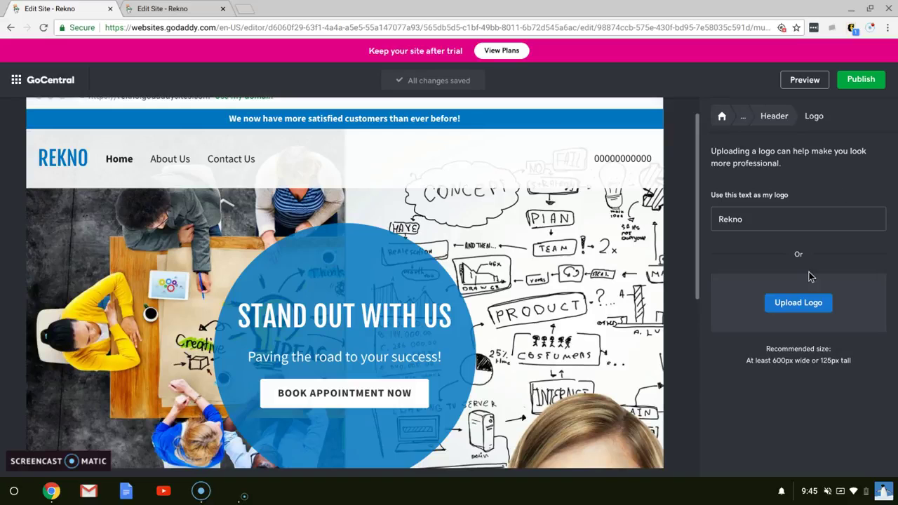
- Review the label and link settings of the header's action button, and return to the header settings
{"action": "left_click", "coordinate": [774, 116]}
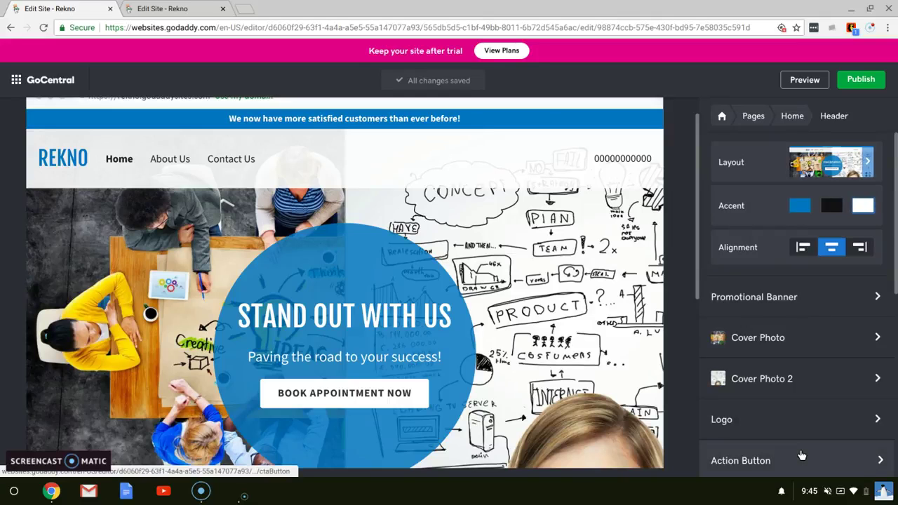
{"action": "left_click", "coordinate": [801, 455]}
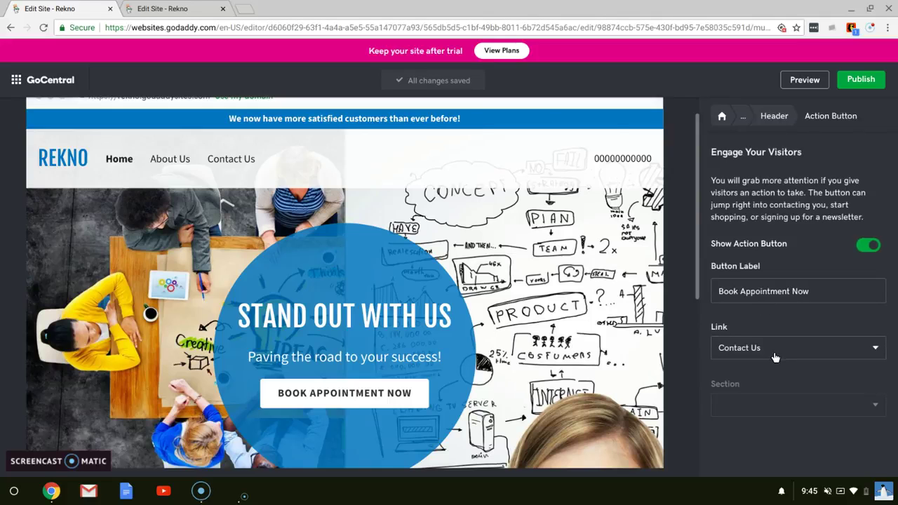
{"action": "left_click", "coordinate": [780, 116]}
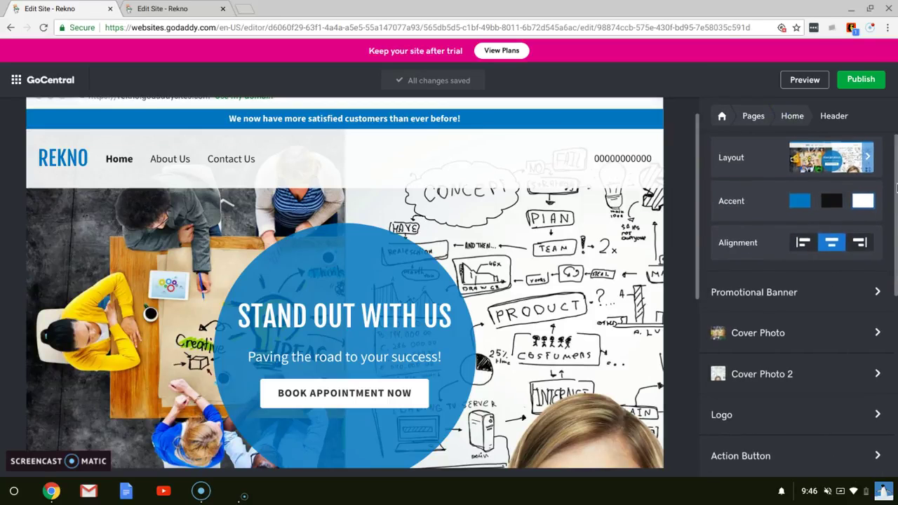
- Review the header's title, paragraph and phone fields
{"action": "scroll", "coordinate": [896, 186], "scroll_direction": "down", "scroll_amount": 5}
{"action": "scroll", "coordinate": [849, 310], "scroll_direction": "up", "scroll_amount": 1}
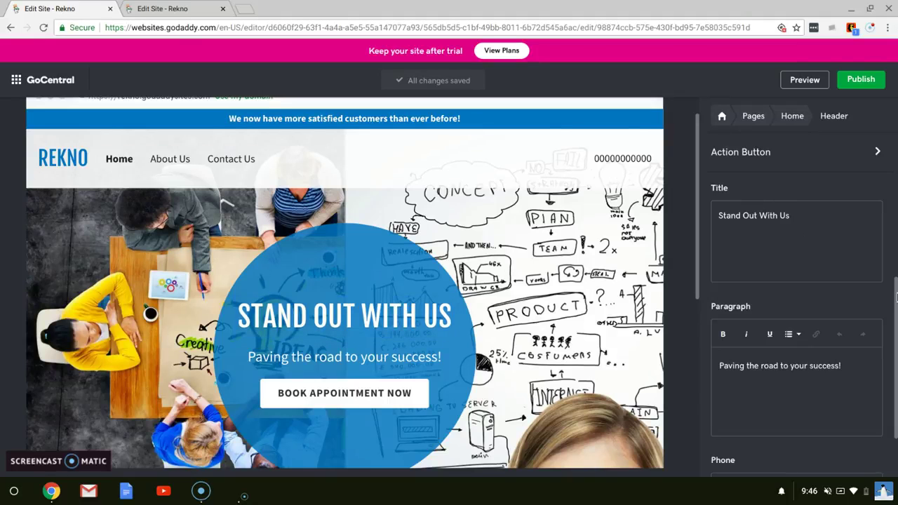
{"action": "scroll", "coordinate": [896, 298], "scroll_direction": "down", "scroll_amount": 2}
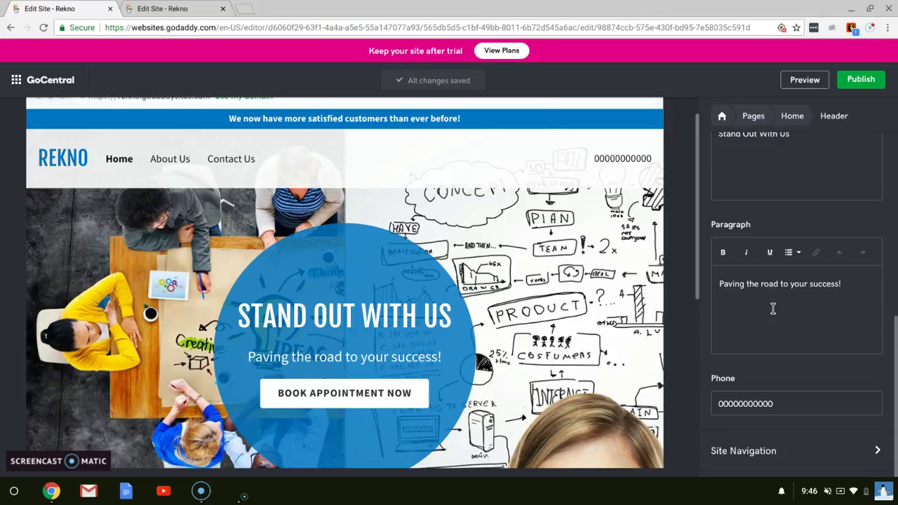
{"action": "double_click", "coordinate": [788, 411]}
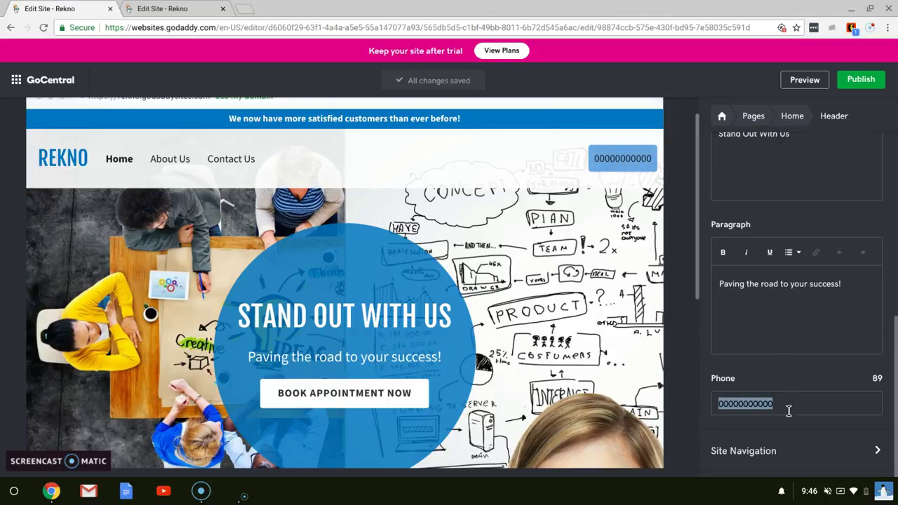
{"action": "left_click", "coordinate": [799, 373]}
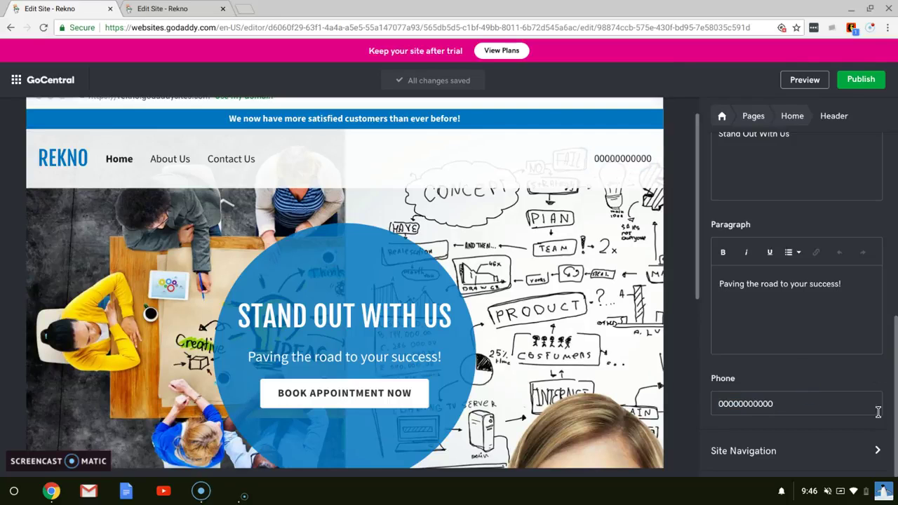
- Open the site navigation's page list and look over the Home page from header to footer
{"action": "left_click", "coordinate": [857, 446]}
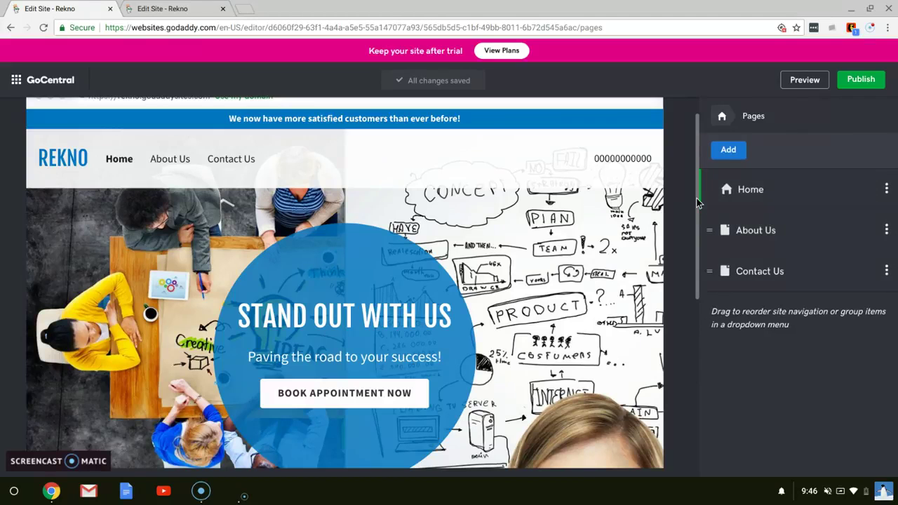
{"action": "scroll", "coordinate": [696, 202], "scroll_direction": "up", "scroll_amount": 1}
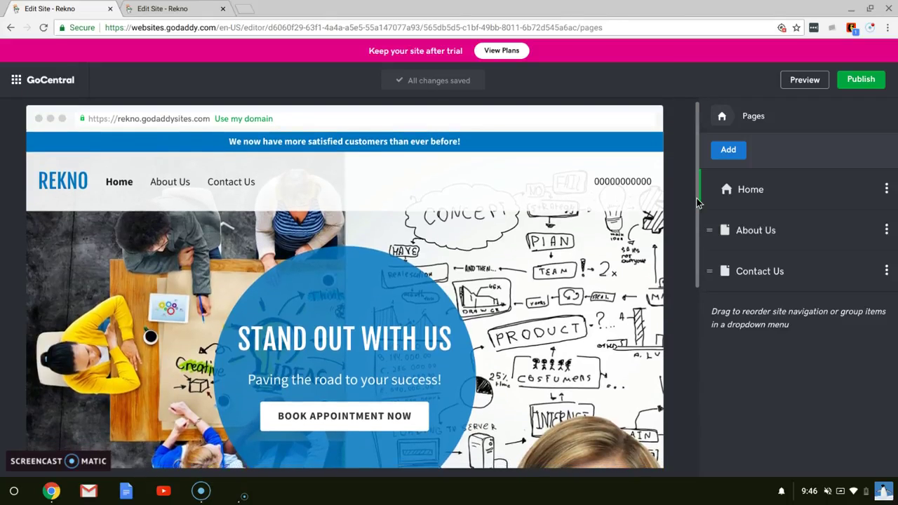
{"action": "scroll", "coordinate": [689, 194], "scroll_direction": "down", "scroll_amount": 5}
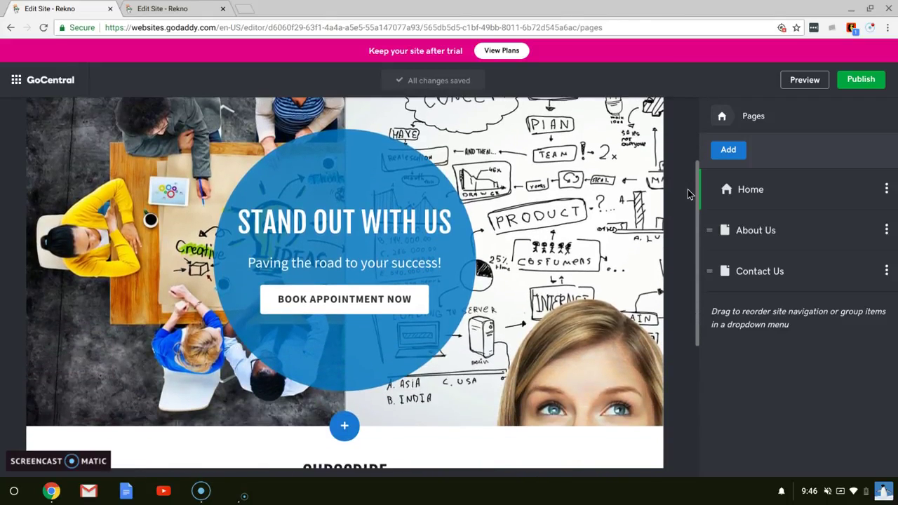
{"action": "scroll", "coordinate": [687, 193], "scroll_direction": "down", "scroll_amount": 5}
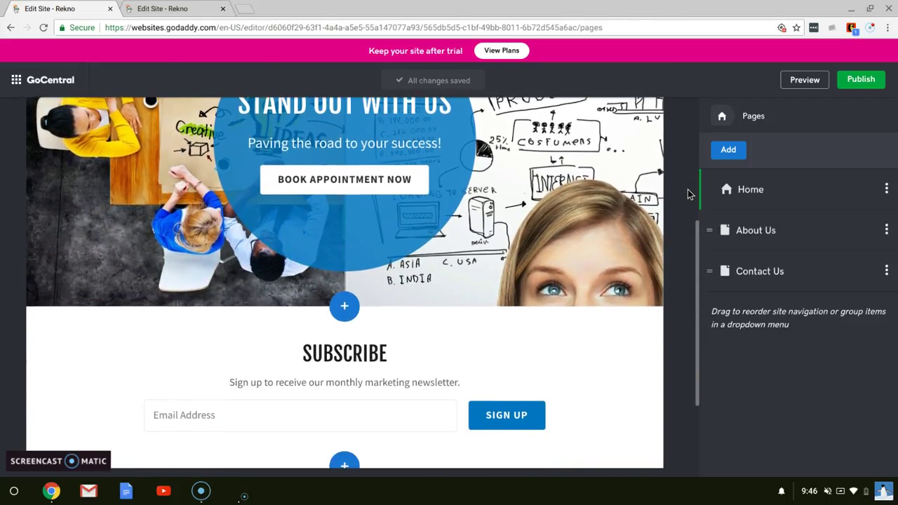
{"action": "scroll", "coordinate": [687, 189], "scroll_direction": "down", "scroll_amount": 5}
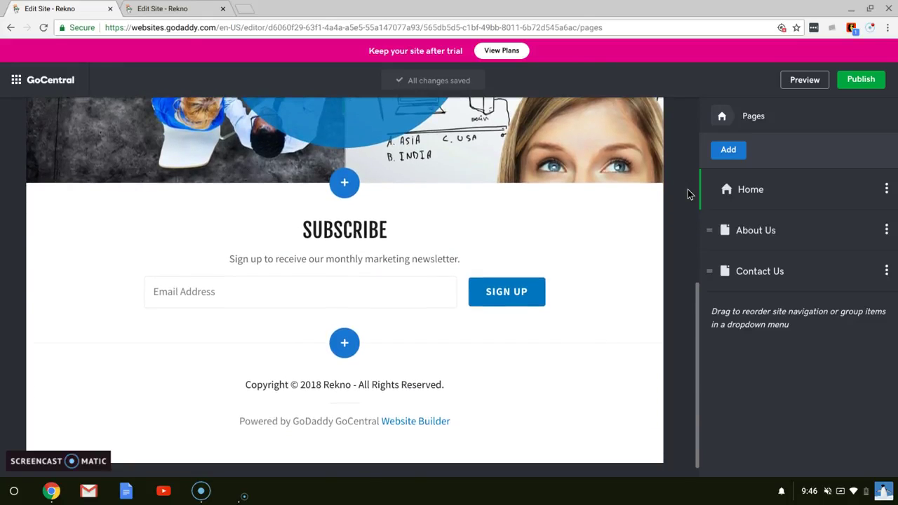
{"action": "scroll", "coordinate": [687, 189], "scroll_direction": "up", "scroll_amount": 13}
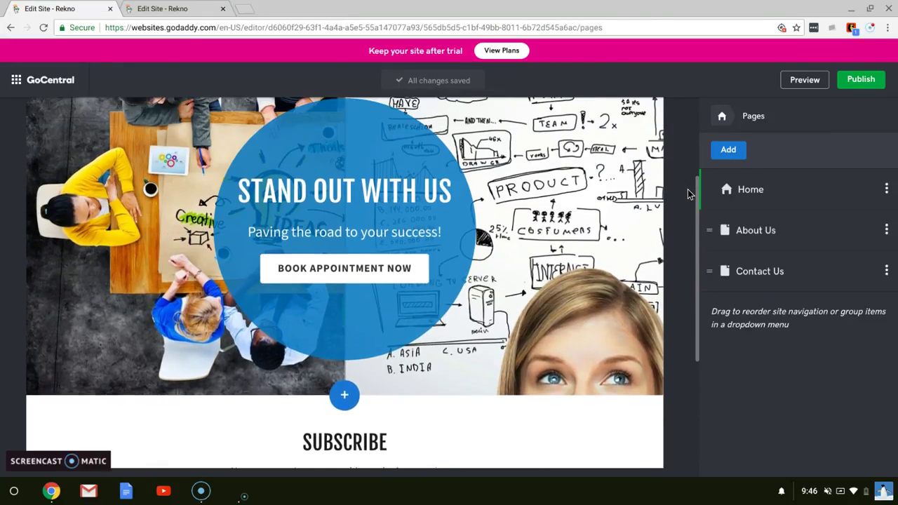
{"action": "scroll", "coordinate": [687, 194], "scroll_direction": "up", "scroll_amount": 3}
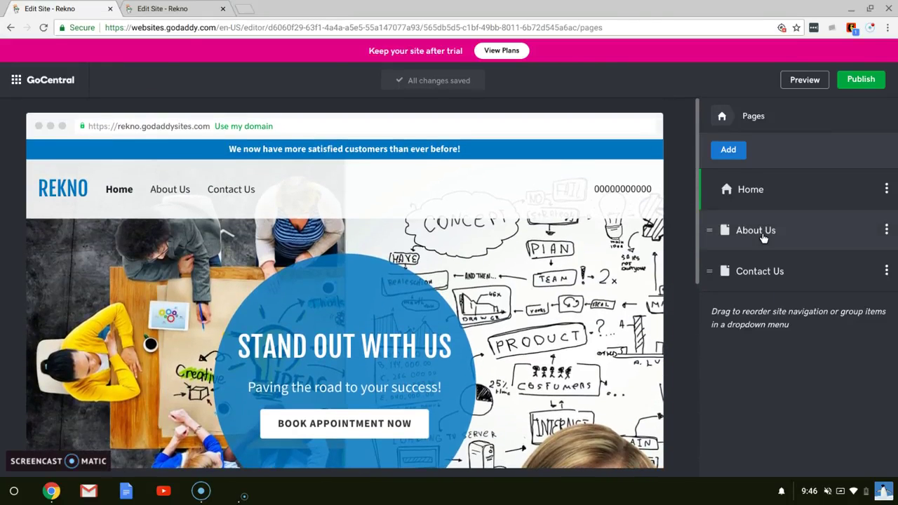
- Open the About Us page and examine its three image-and-text groups
{"action": "left_click", "coordinate": [762, 236]}
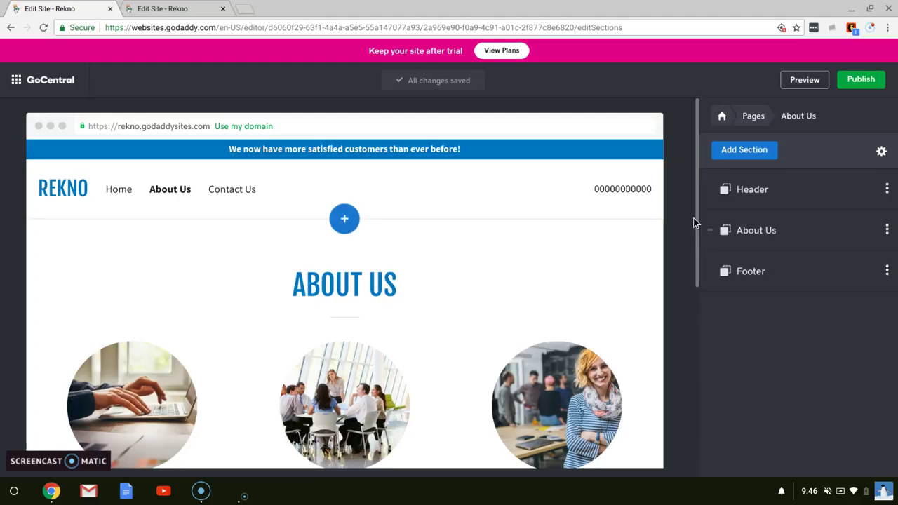
{"action": "left_click_drag", "start_coordinate": [693, 223], "coordinate": [694, 242]}
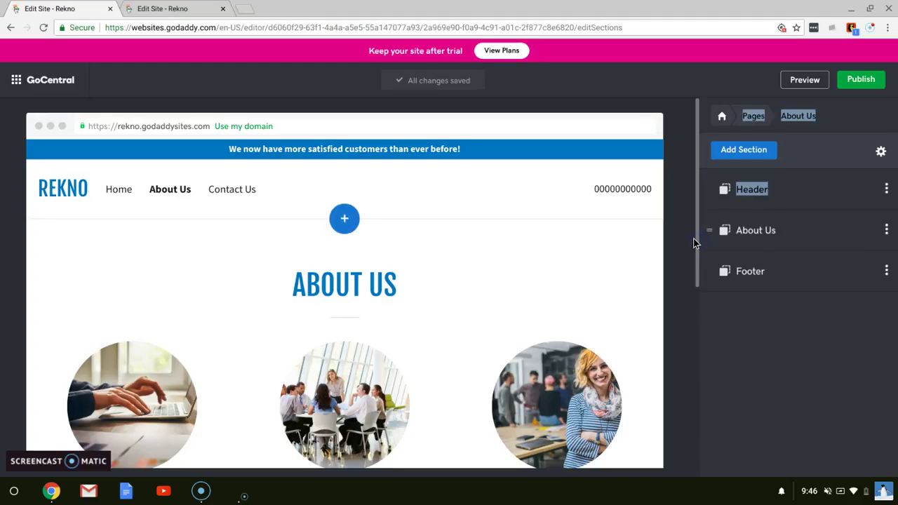
{"action": "scroll", "coordinate": [696, 239], "scroll_direction": "down", "scroll_amount": 2}
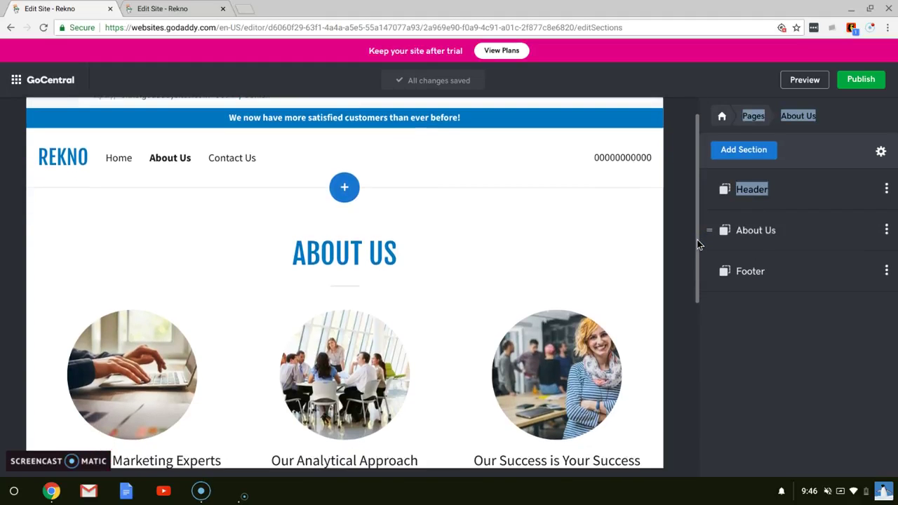
{"action": "scroll", "coordinate": [702, 270], "scroll_direction": "down", "scroll_amount": 3}
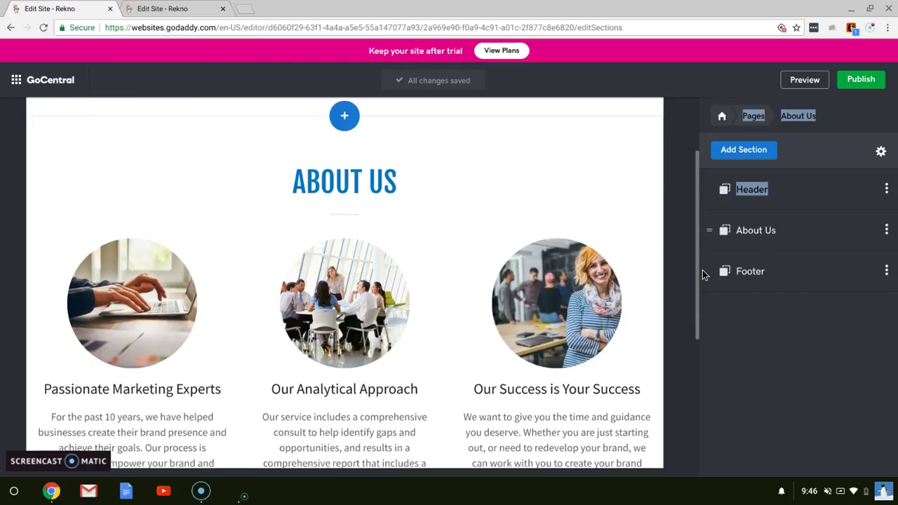
{"action": "scroll", "coordinate": [702, 270], "scroll_direction": "down", "scroll_amount": 2}
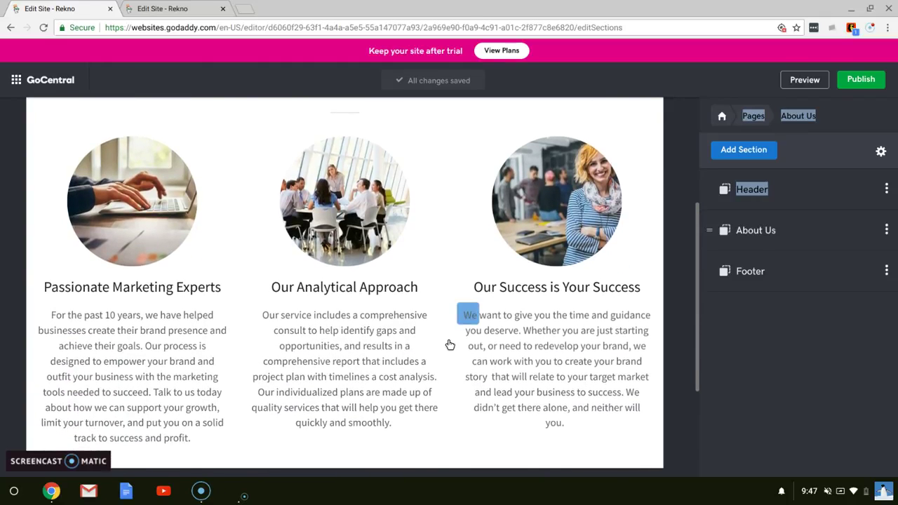
- Try the action button option of the Passionate Marketing Experts group on the About Us page
{"action": "left_click", "coordinate": [124, 338]}
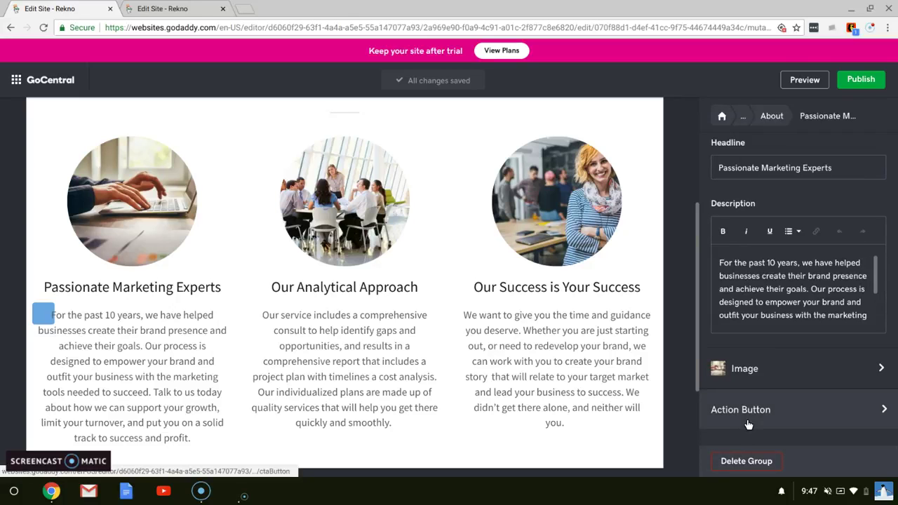
{"action": "left_click", "coordinate": [748, 421]}
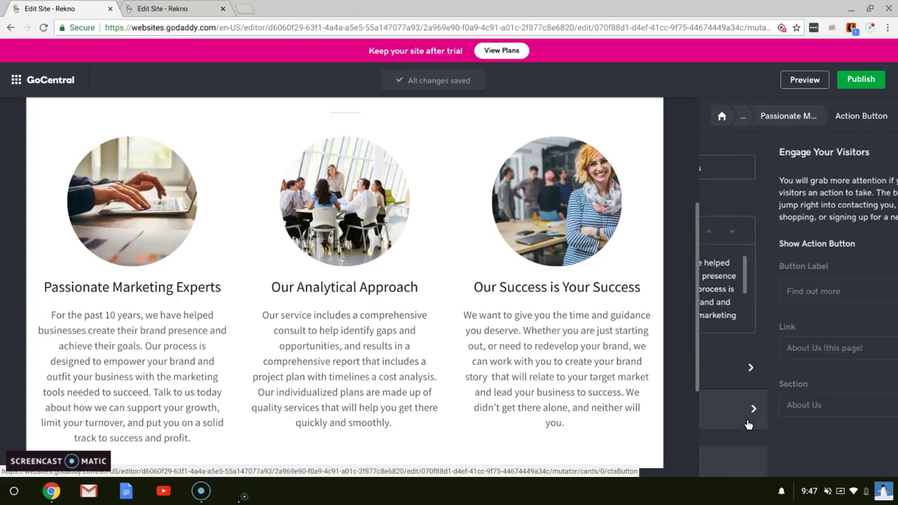
{"action": "left_click", "coordinate": [867, 247]}
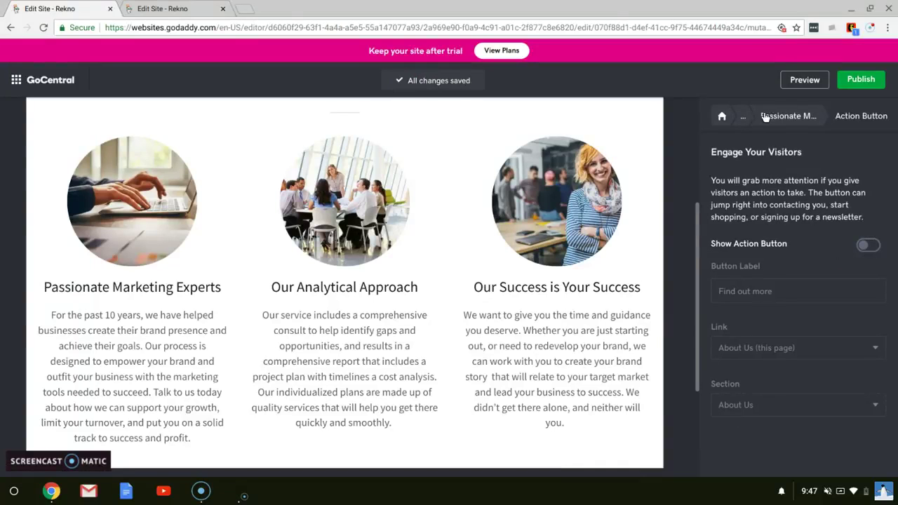
- Expand the navigation path of the action button settings and look over the About Us page again
{"action": "left_click", "coordinate": [746, 121]}
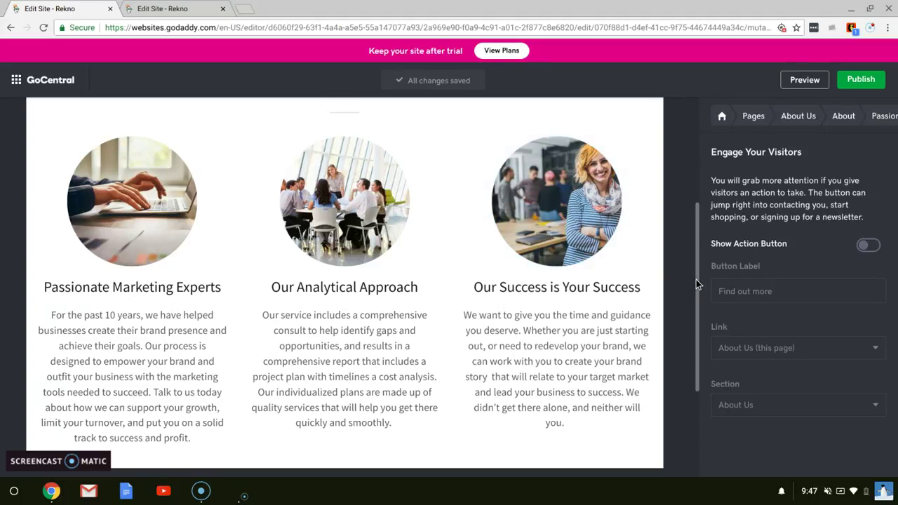
{"action": "scroll", "coordinate": [696, 279], "scroll_direction": "down", "scroll_amount": 2}
{"action": "scroll", "coordinate": [695, 284], "scroll_direction": "up", "scroll_amount": 2}
{"action": "scroll", "coordinate": [358, 326], "scroll_direction": "up", "scroll_amount": 4}
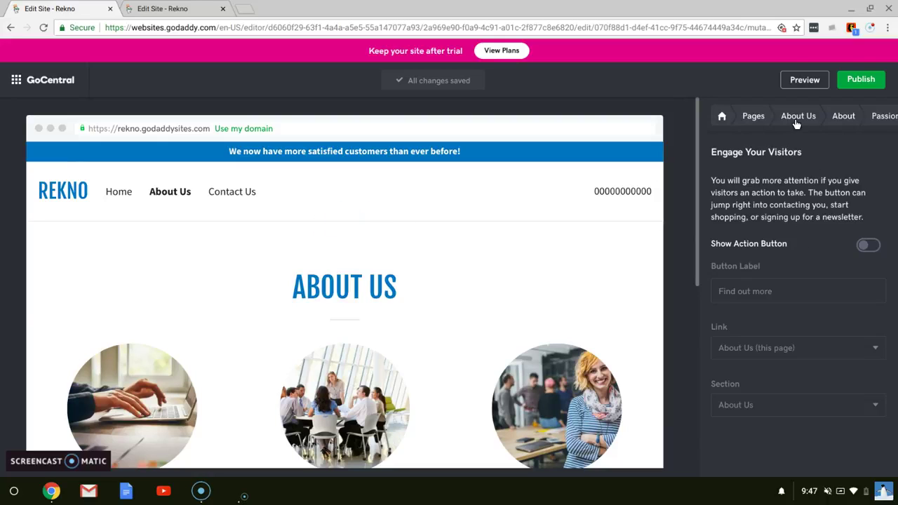
- Open the Contact Us page and look over its contact form, visiting information and business hours
{"action": "left_click", "coordinate": [751, 123]}
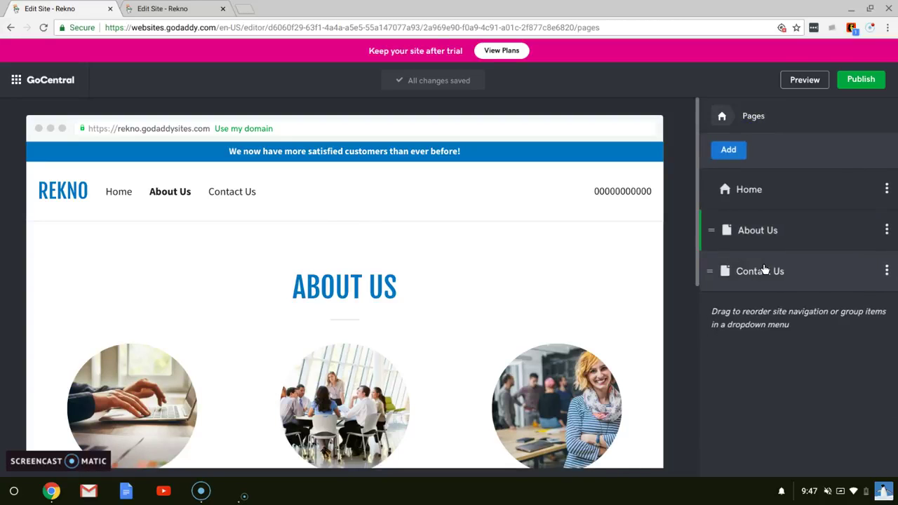
{"action": "left_click", "coordinate": [764, 270]}
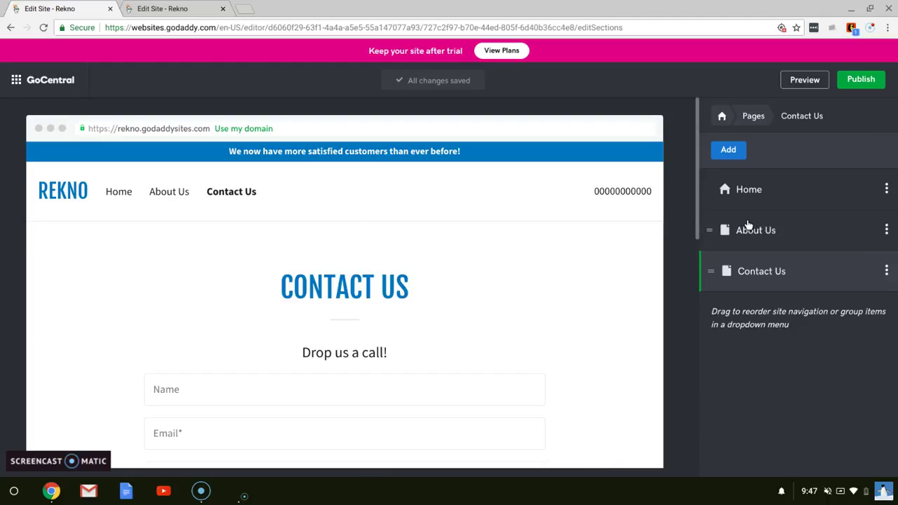
{"action": "scroll", "coordinate": [695, 207], "scroll_direction": "down", "scroll_amount": 5}
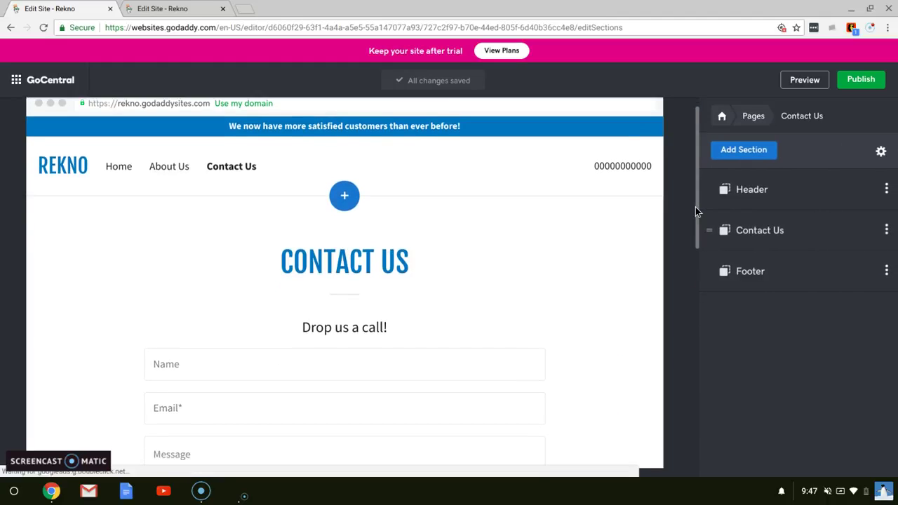
{"action": "scroll", "coordinate": [701, 254], "scroll_direction": "down", "scroll_amount": 2}
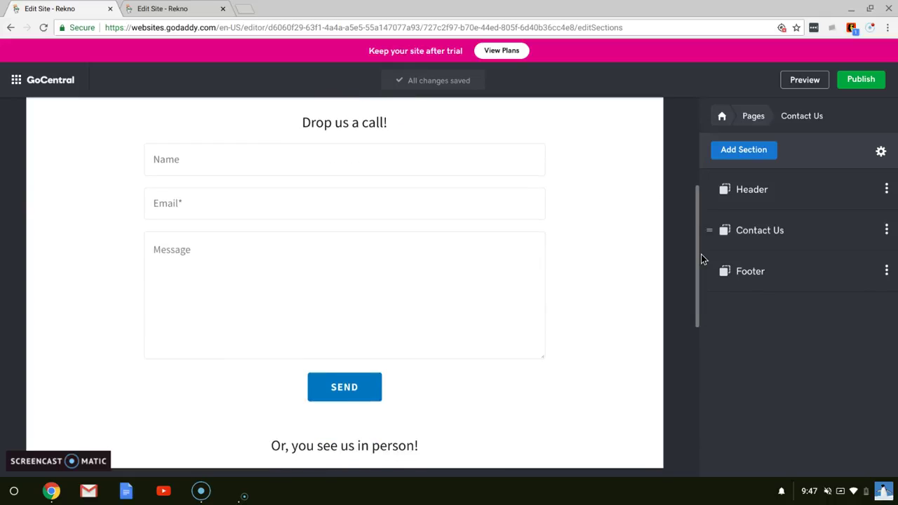
{"action": "scroll", "coordinate": [701, 254], "scroll_direction": "up", "scroll_amount": 3}
{"action": "scroll", "coordinate": [700, 253], "scroll_direction": "up", "scroll_amount": 2}
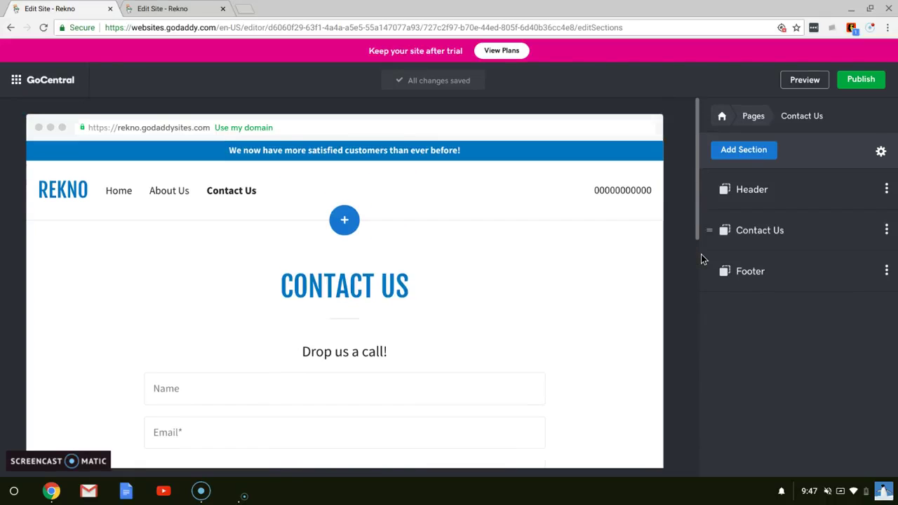
{"action": "scroll", "coordinate": [700, 254], "scroll_direction": "down", "scroll_amount": 3}
{"action": "scroll", "coordinate": [701, 254], "scroll_direction": "down", "scroll_amount": 1}
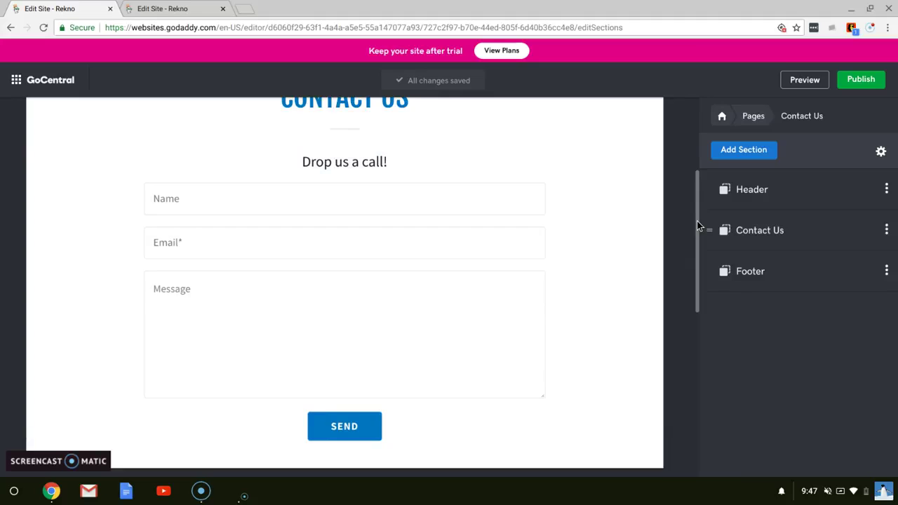
{"action": "scroll", "coordinate": [698, 225], "scroll_direction": "down", "scroll_amount": 4}
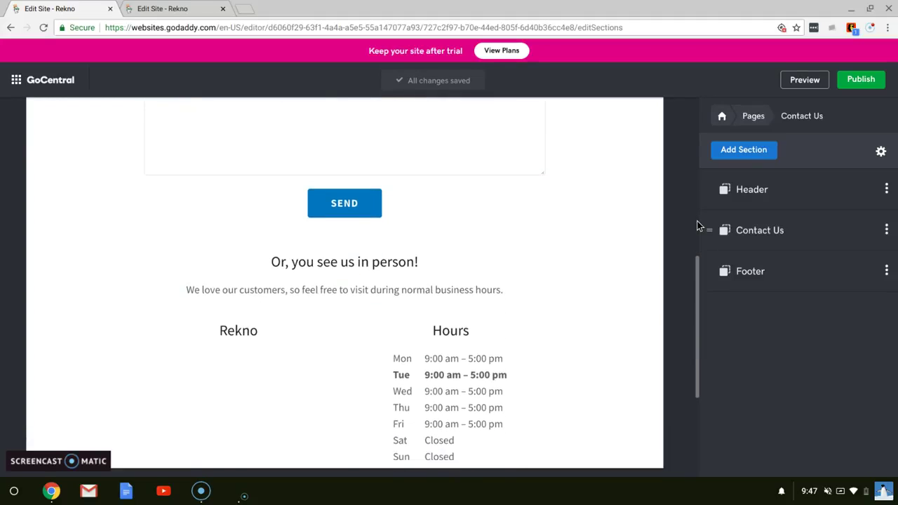
{"action": "scroll", "coordinate": [698, 225], "scroll_direction": "down", "scroll_amount": 1}
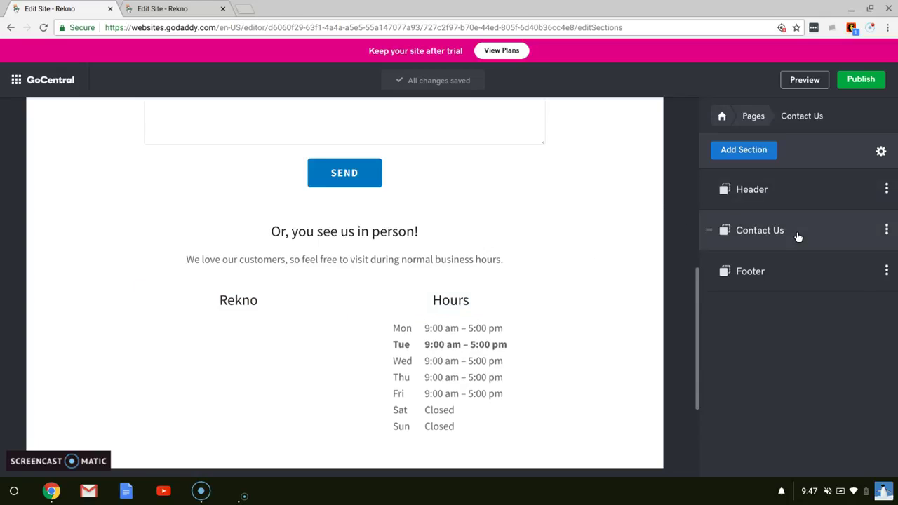
- Fill in the Contact Us section's address and phone number with placeholder values
{"action": "left_click", "coordinate": [872, 235]}
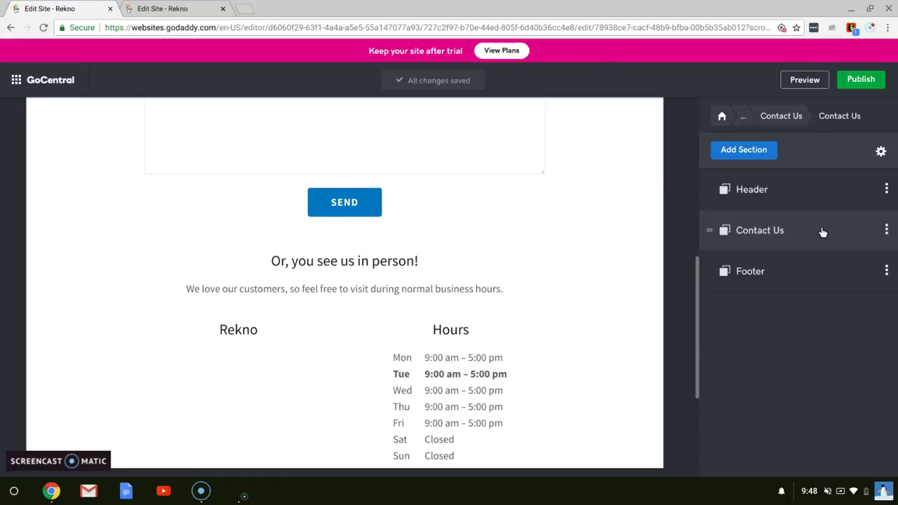
{"action": "left_click", "coordinate": [822, 232]}
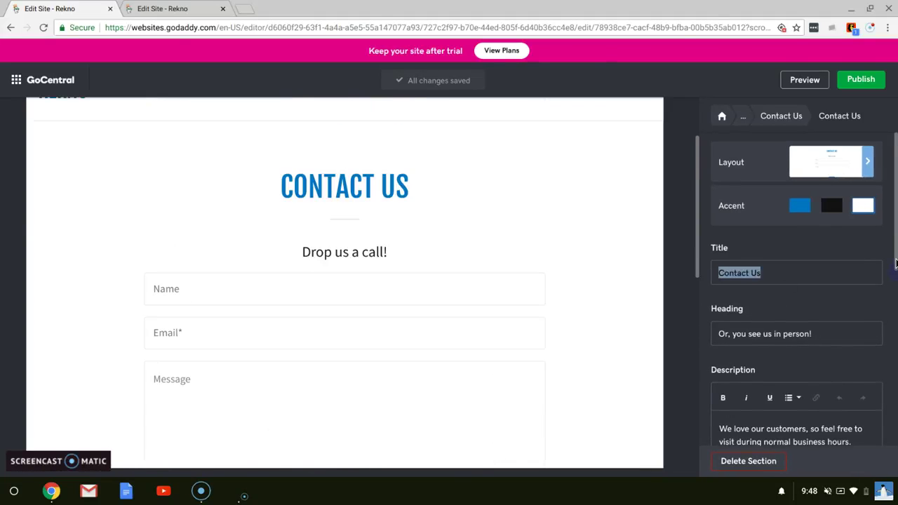
{"action": "scroll", "coordinate": [895, 263], "scroll_direction": "down", "scroll_amount": 3}
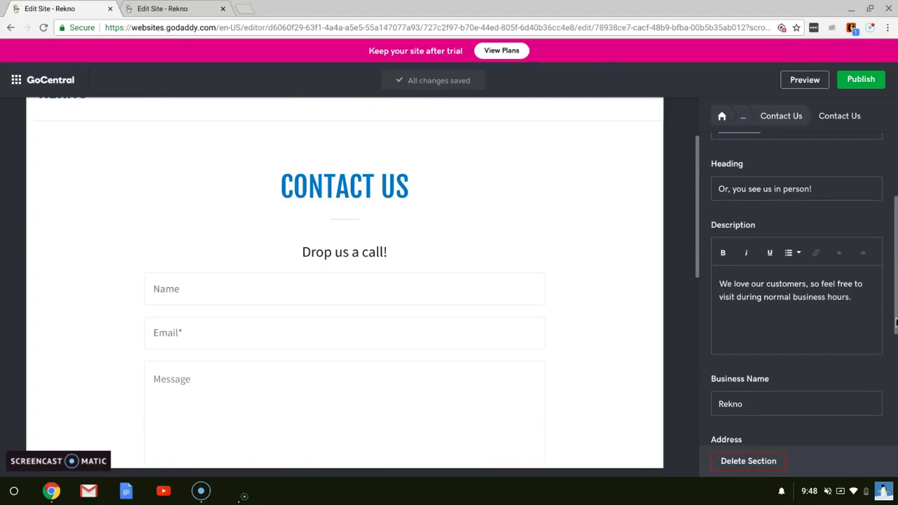
{"action": "scroll", "coordinate": [896, 321], "scroll_direction": "down", "scroll_amount": 1}
{"action": "scroll", "coordinate": [896, 321], "scroll_direction": "down", "scroll_amount": 3}
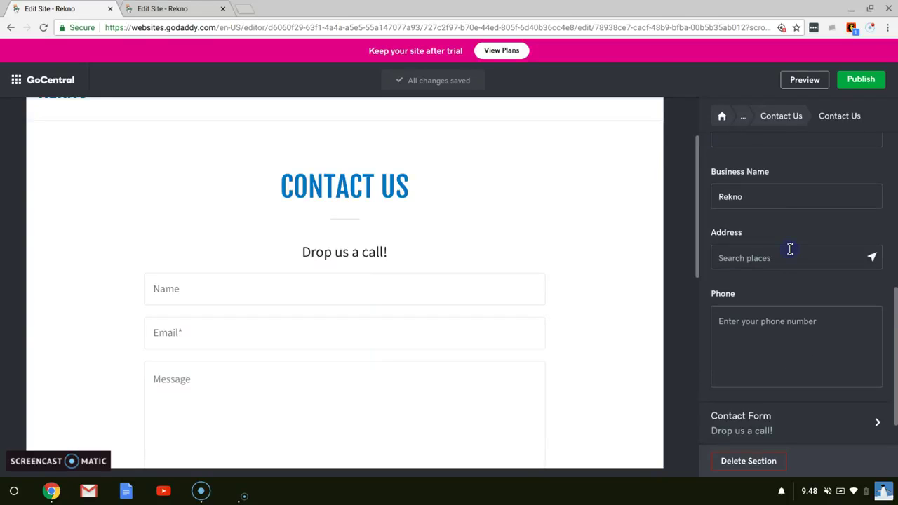
{"action": "left_click", "coordinate": [789, 251]}
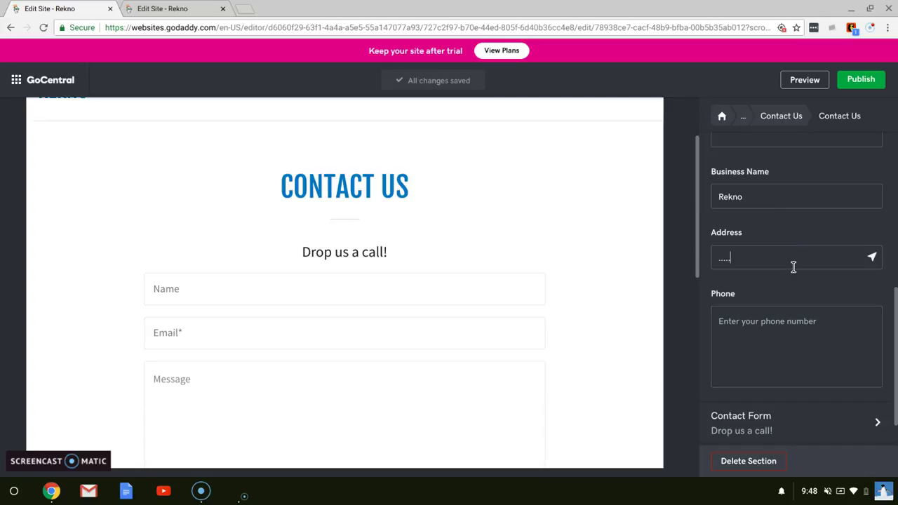
{"action": "type", "text": "....."}
{"action": "left_click", "coordinate": [793, 323]}
{"action": "type", "text": "000000"}
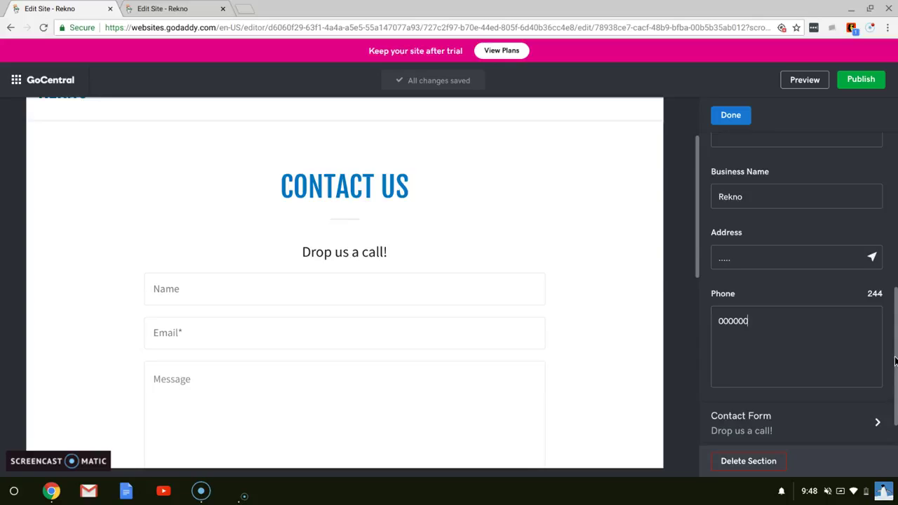
- Set Monday's business hours in the Contact Us section to By Appointment Only
{"action": "scroll", "coordinate": [894, 361], "scroll_direction": "down", "scroll_amount": 1}
{"action": "scroll", "coordinate": [895, 374], "scroll_direction": "down", "scroll_amount": 1}
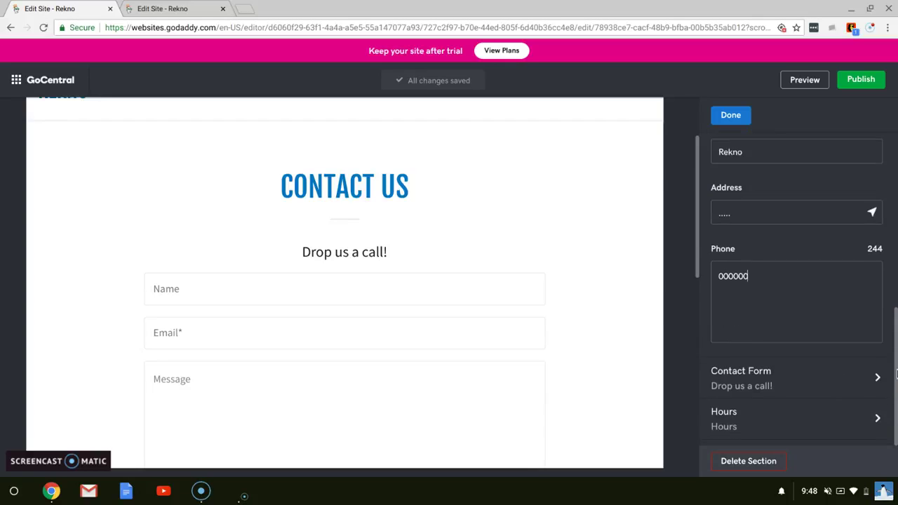
{"action": "left_click", "coordinate": [859, 420]}
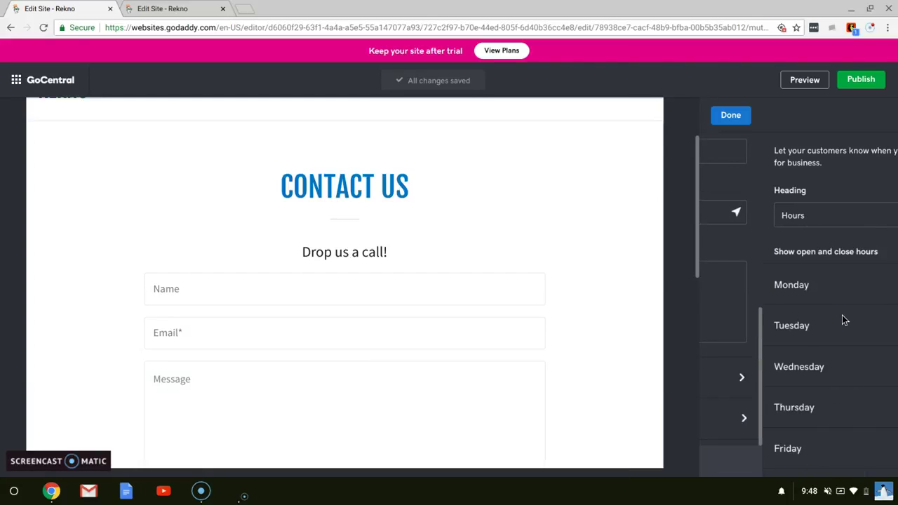
{"action": "left_click", "coordinate": [814, 284]}
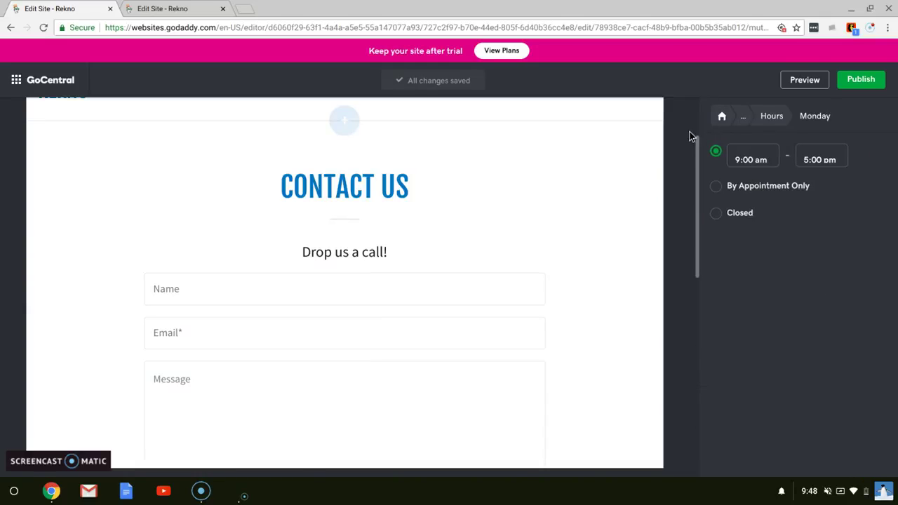
{"action": "left_click", "coordinate": [759, 162]}
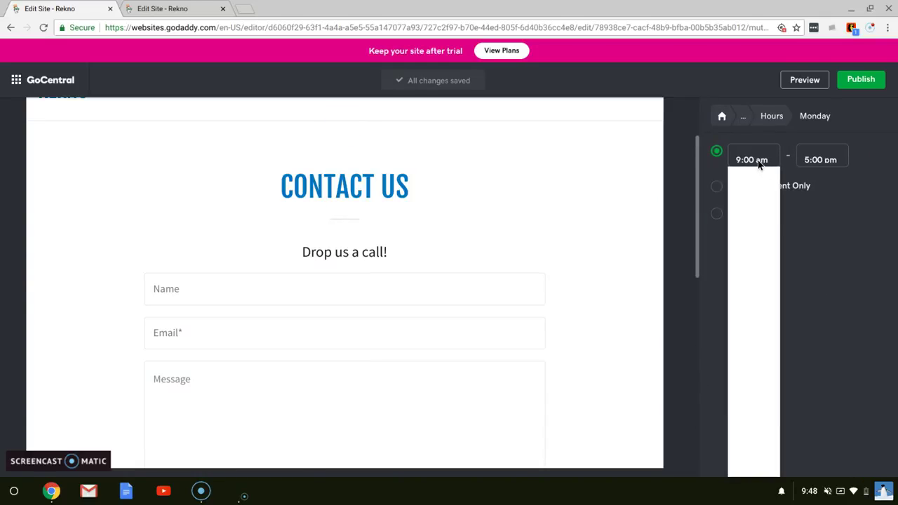
{"action": "left_click", "coordinate": [758, 160]}
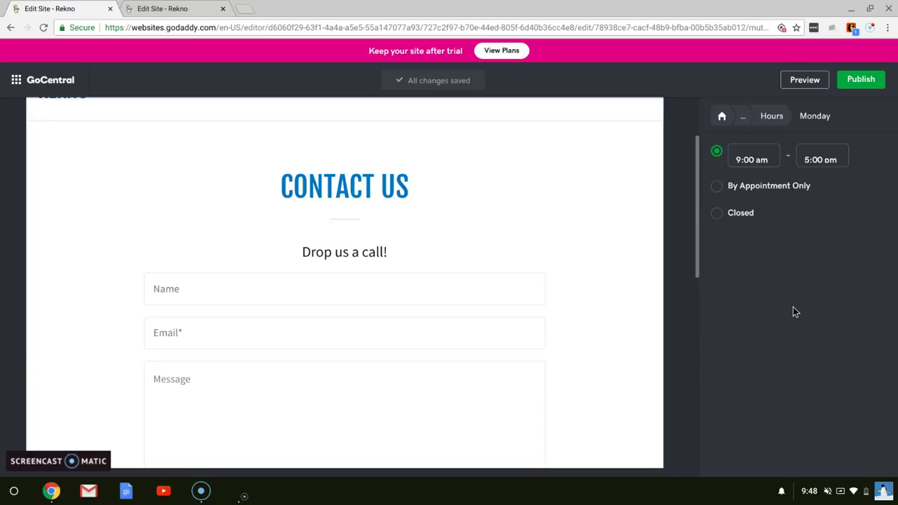
{"action": "left_click", "coordinate": [716, 186]}
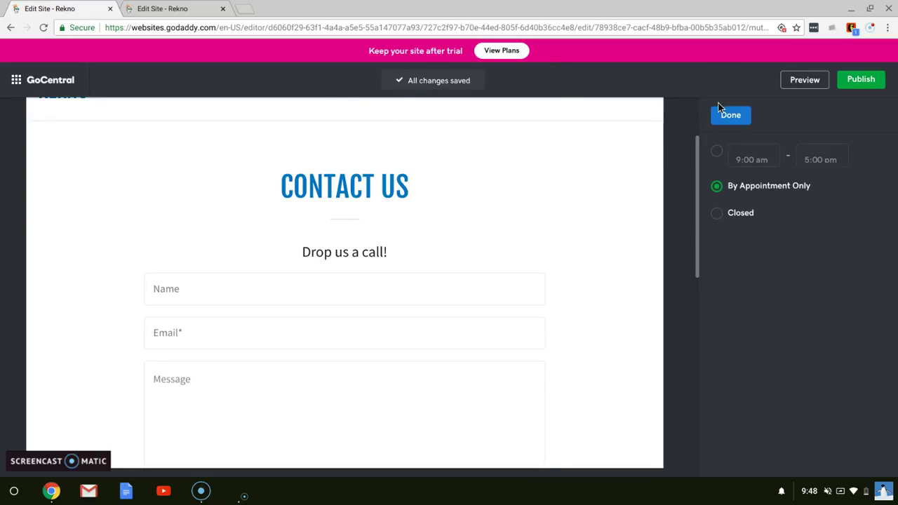
{"action": "left_click", "coordinate": [804, 80]}
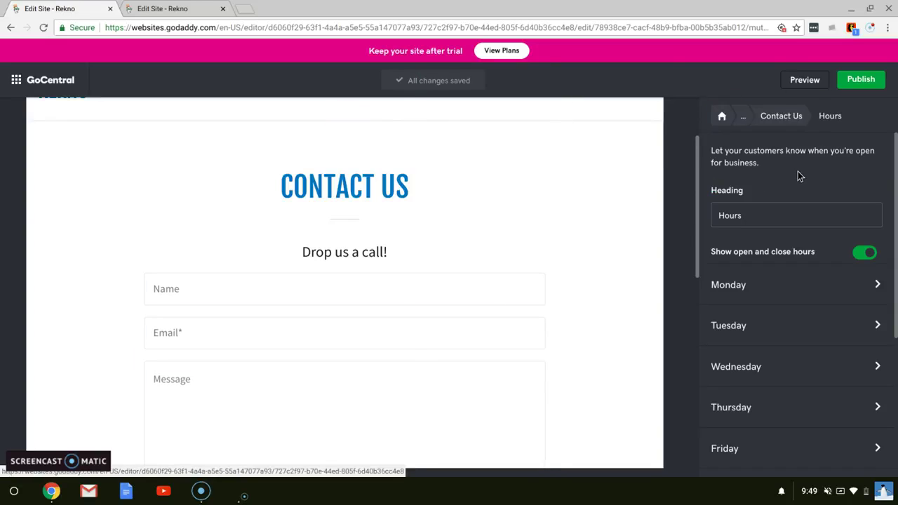
- Preview the site and look over the Home page from its header to its footer
{"action": "left_click", "coordinate": [808, 82]}
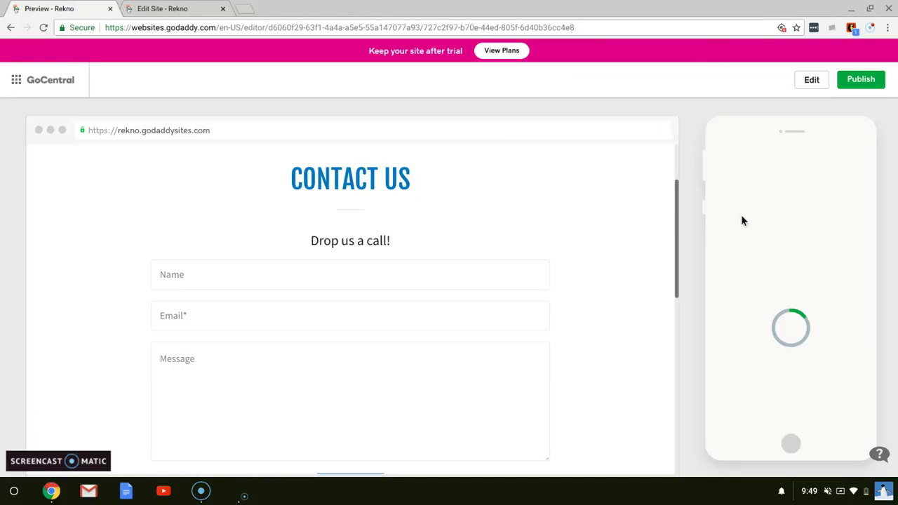
{"action": "left_click_drag", "start_coordinate": [674, 206], "coordinate": [677, 182]}
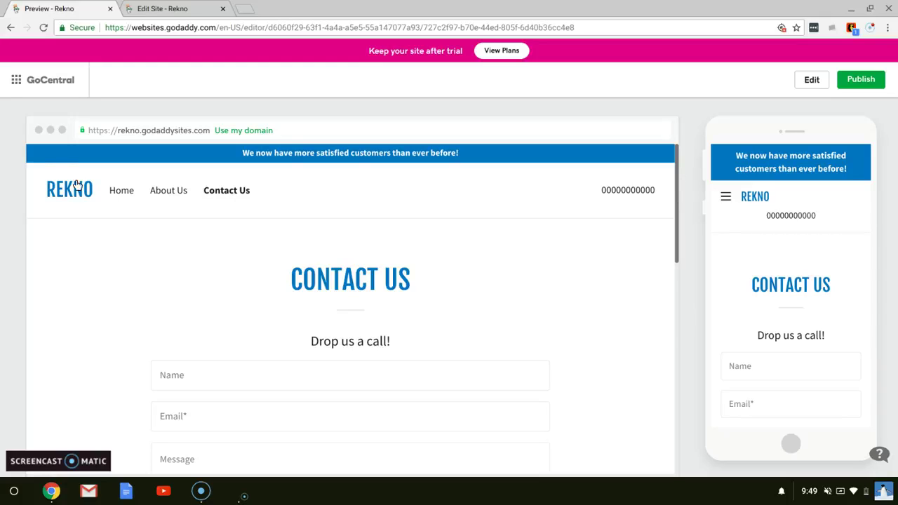
{"action": "left_click", "coordinate": [113, 194]}
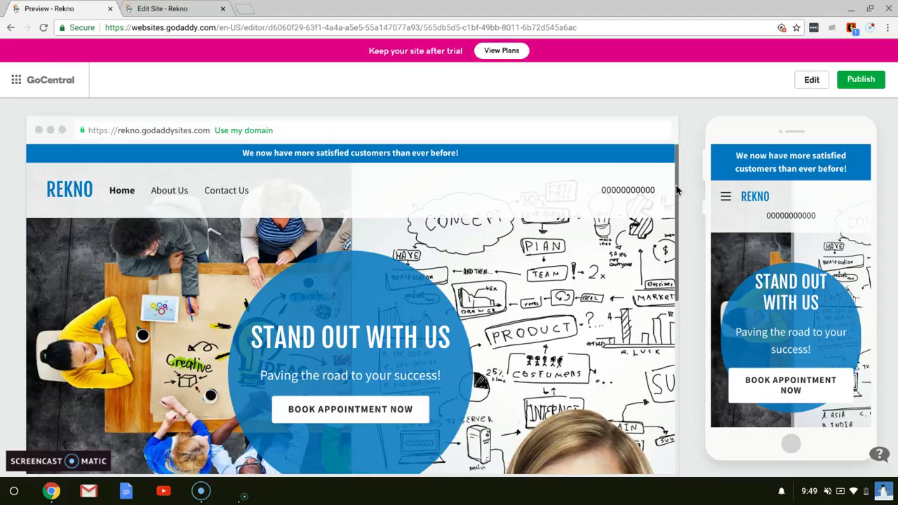
{"action": "scroll", "coordinate": [675, 189], "scroll_direction": "down", "scroll_amount": 2}
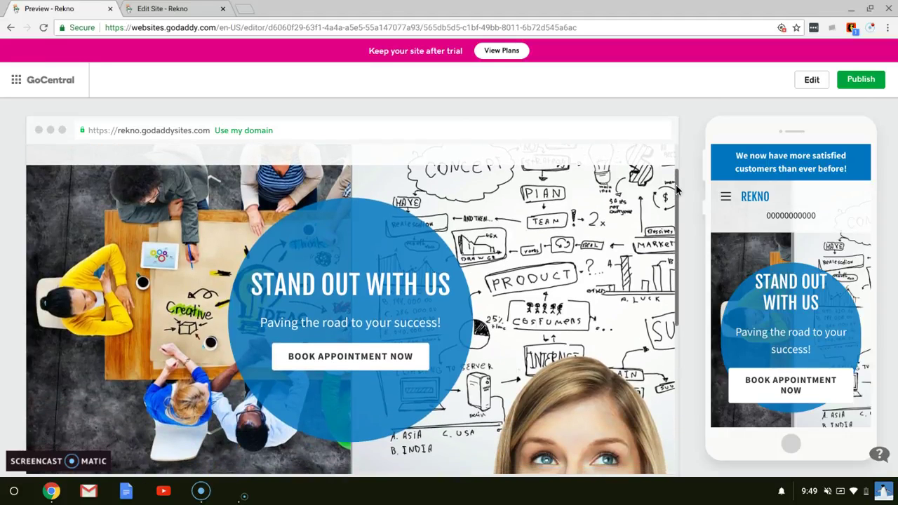
{"action": "scroll", "coordinate": [677, 190], "scroll_direction": "down", "scroll_amount": 2}
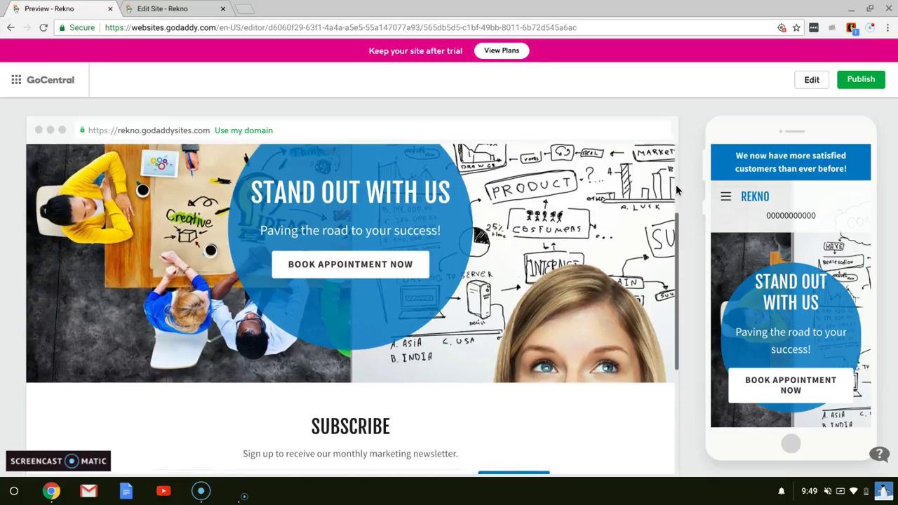
{"action": "scroll", "coordinate": [675, 185], "scroll_direction": "down", "scroll_amount": 1}
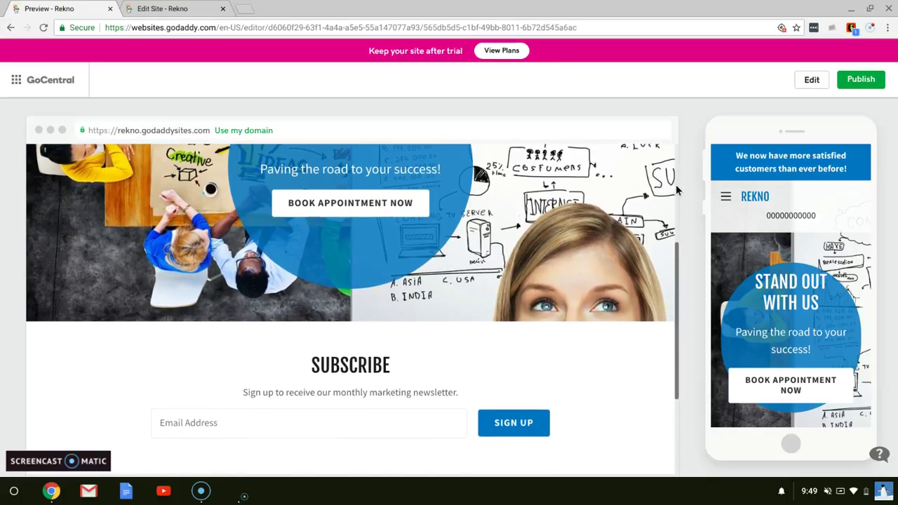
{"action": "scroll", "coordinate": [676, 185], "scroll_direction": "down", "scroll_amount": 1}
{"action": "scroll", "coordinate": [676, 184], "scroll_direction": "down", "scroll_amount": 2}
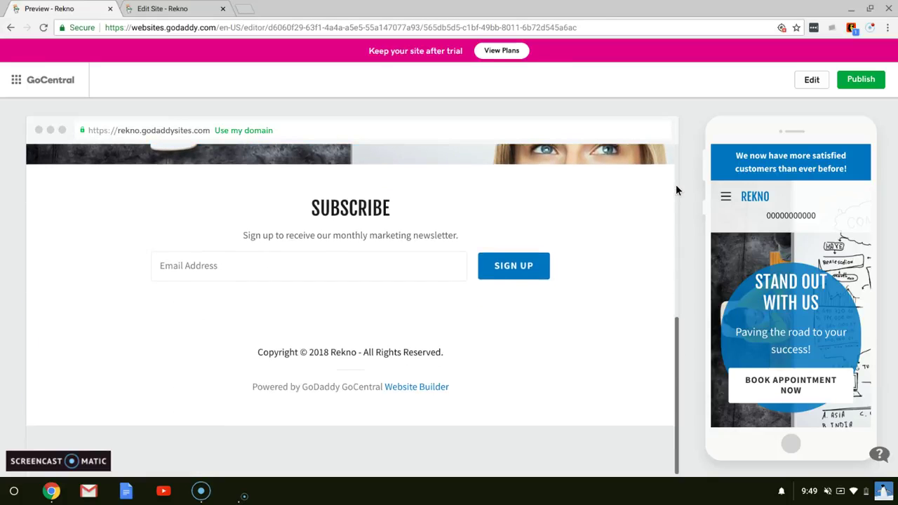
{"action": "scroll", "coordinate": [675, 184], "scroll_direction": "up", "scroll_amount": 10}
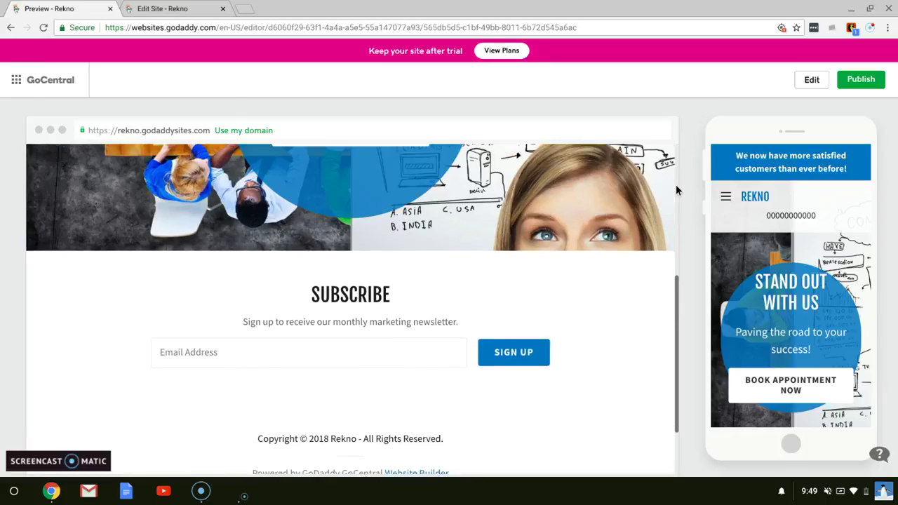
{"action": "scroll", "coordinate": [677, 189], "scroll_direction": "down", "scroll_amount": 10}
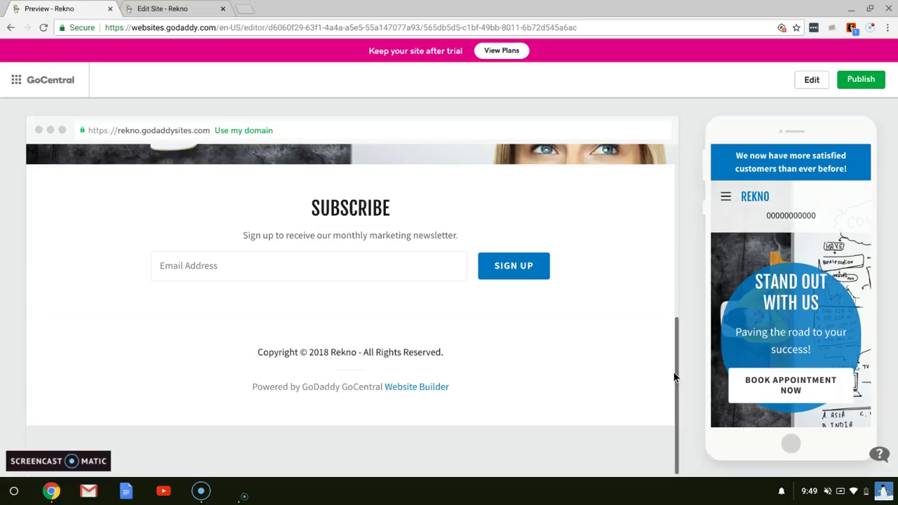
{"action": "scroll", "coordinate": [675, 377], "scroll_direction": "up", "scroll_amount": 4}
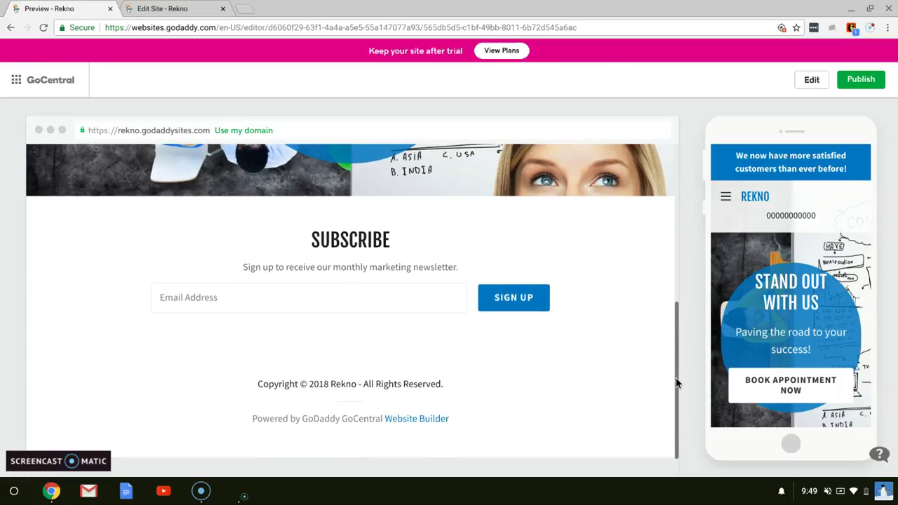
{"action": "scroll", "coordinate": [675, 378], "scroll_direction": "up", "scroll_amount": 1}
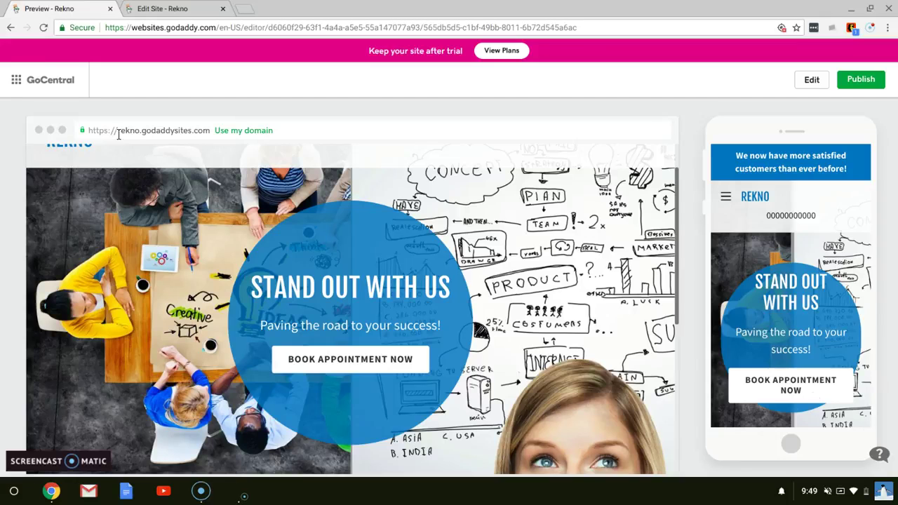
{"action": "scroll", "coordinate": [675, 198], "scroll_direction": "up", "scroll_amount": 1}
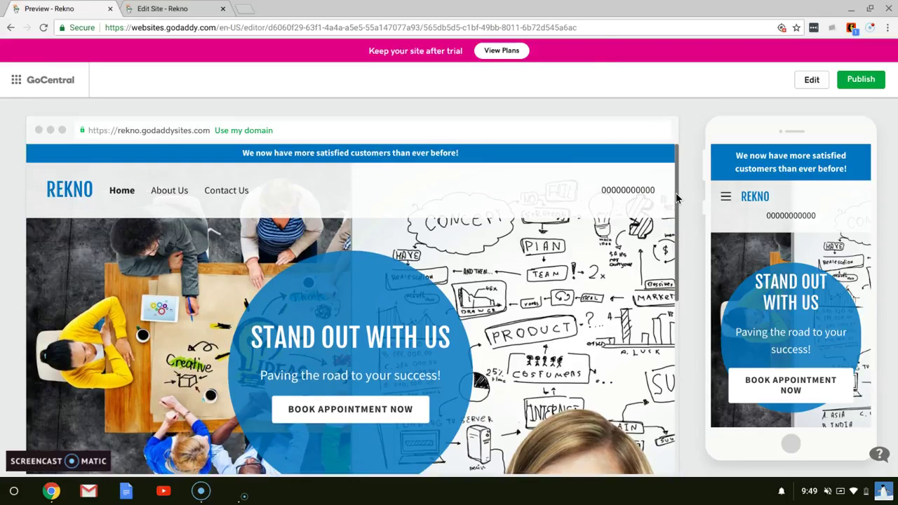
- Open the About Us page in the preview and look it over from its header to its footer
{"action": "left_click", "coordinate": [157, 191]}
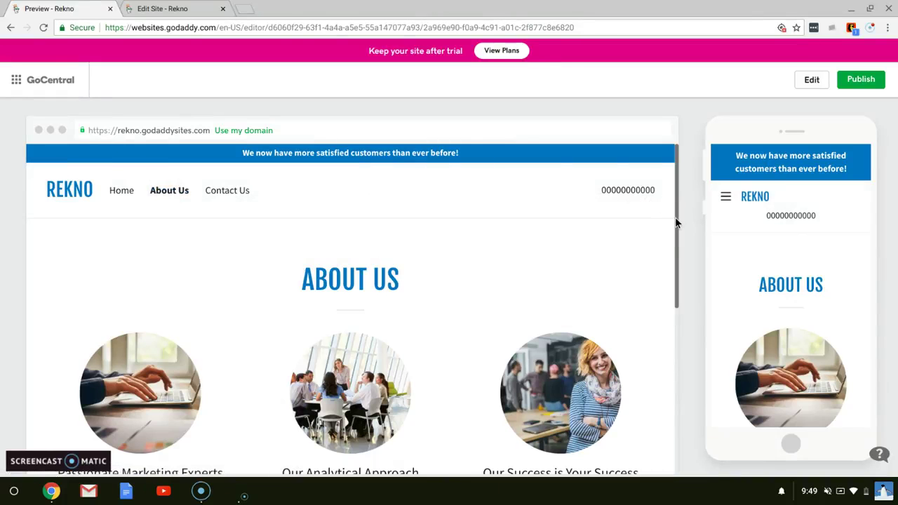
{"action": "scroll", "coordinate": [675, 219], "scroll_direction": "down", "scroll_amount": 2}
{"action": "scroll", "coordinate": [676, 219], "scroll_direction": "up", "scroll_amount": 2}
{"action": "scroll", "coordinate": [675, 218], "scroll_direction": "down", "scroll_amount": 1}
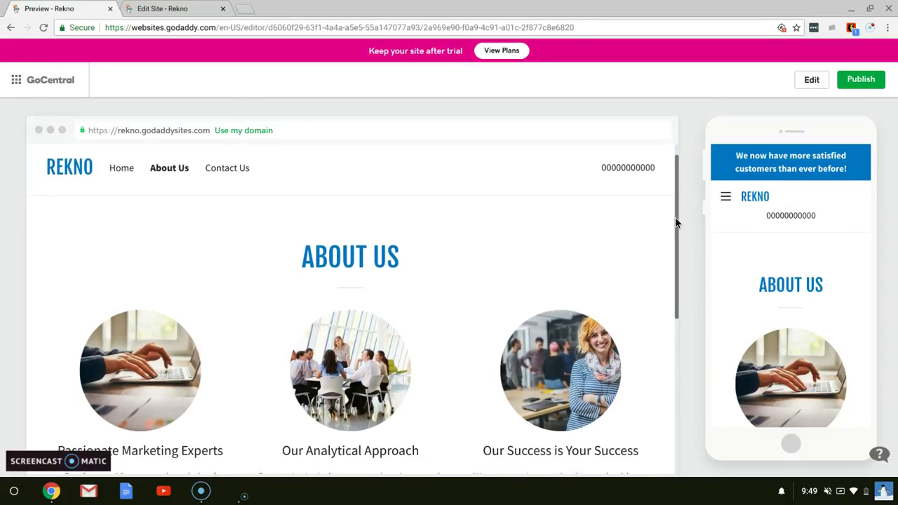
{"action": "scroll", "coordinate": [675, 223], "scroll_direction": "down", "scroll_amount": 5}
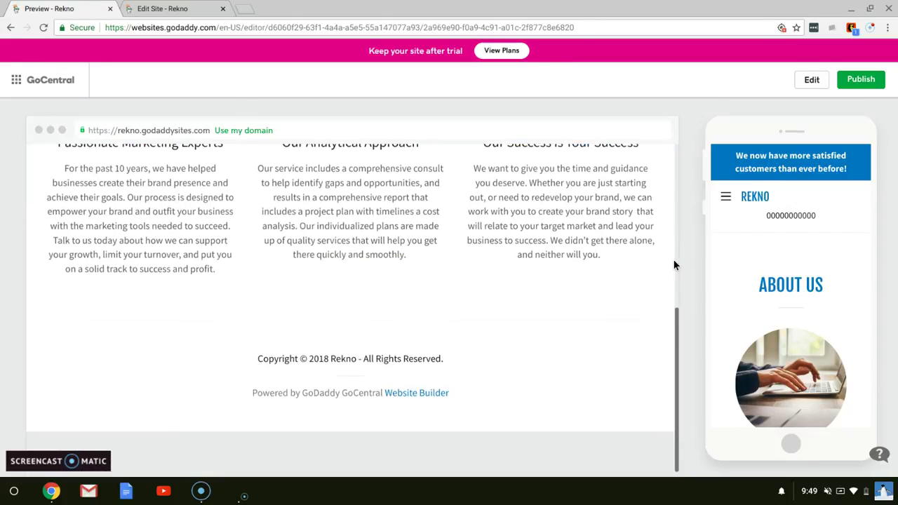
{"action": "scroll", "coordinate": [673, 265], "scroll_direction": "up", "scroll_amount": 6}
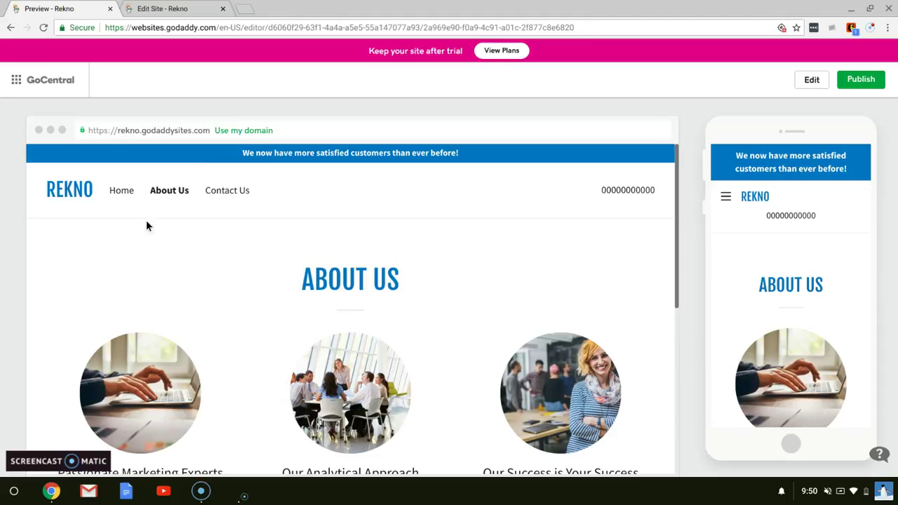
- Look over the previewed Contact Us page's form, visiting information and business hours, and return to the Home page
{"action": "left_click", "coordinate": [217, 194]}
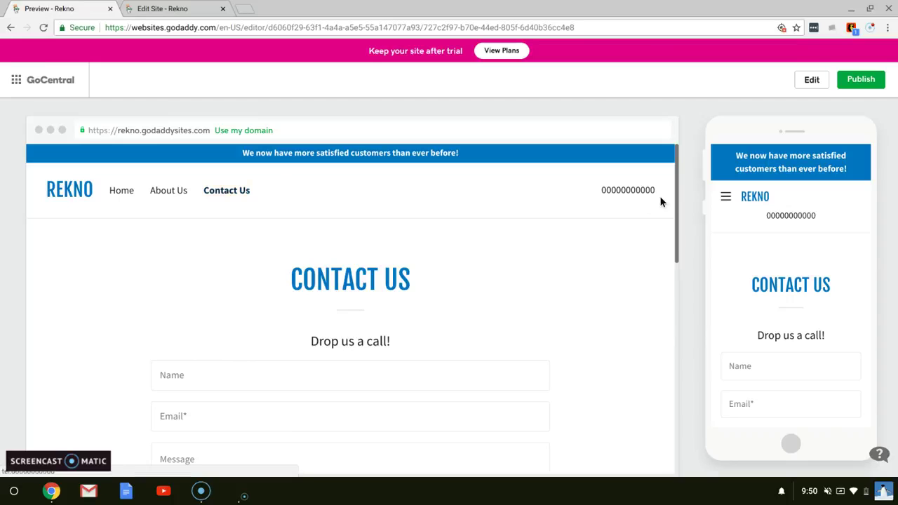
{"action": "scroll", "coordinate": [677, 200], "scroll_direction": "down", "scroll_amount": 3}
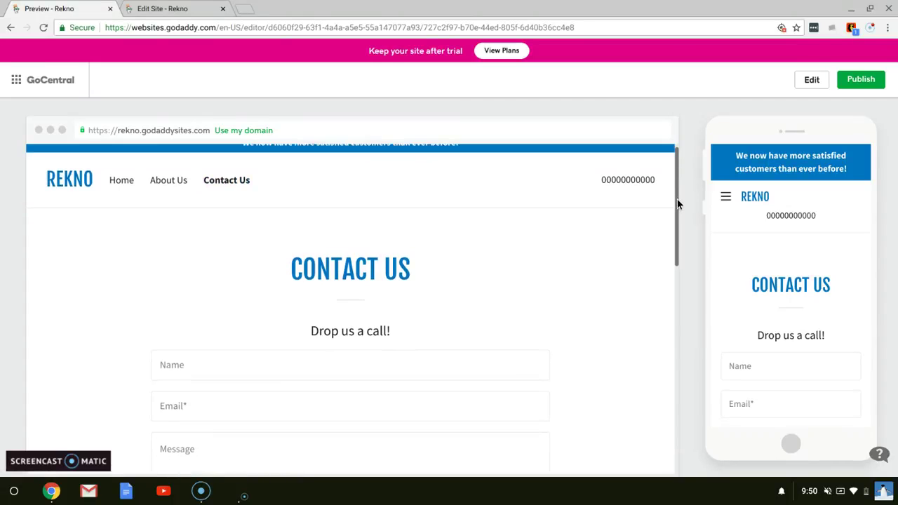
{"action": "scroll", "coordinate": [677, 246], "scroll_direction": "down", "scroll_amount": 3}
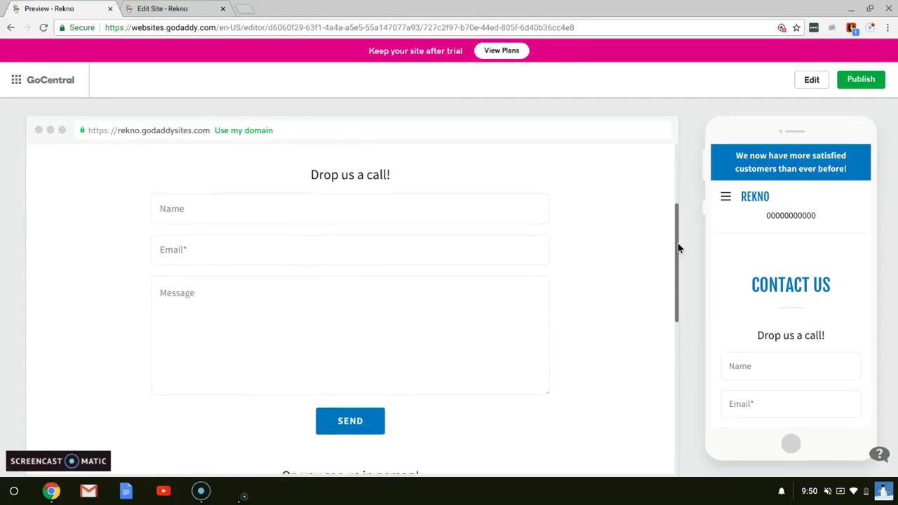
{"action": "scroll", "coordinate": [677, 247], "scroll_direction": "down", "scroll_amount": 5}
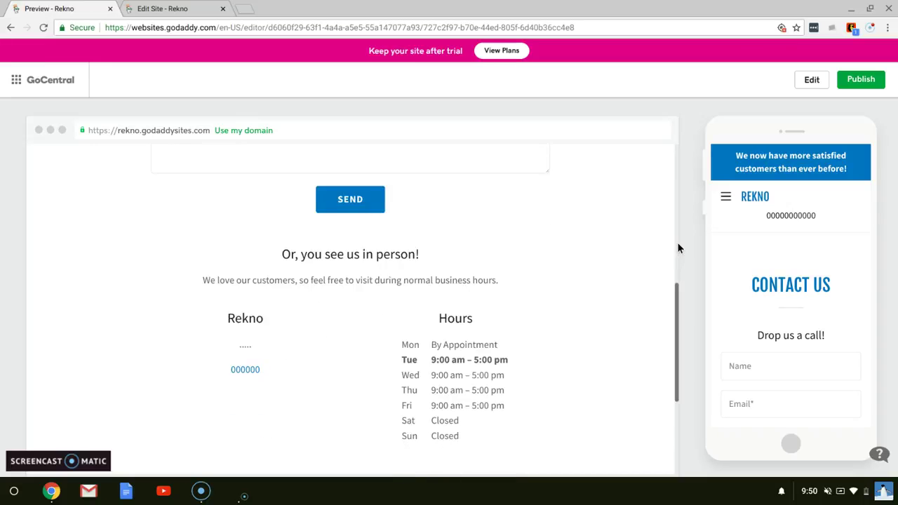
{"action": "scroll", "coordinate": [678, 247], "scroll_direction": "down", "scroll_amount": 3}
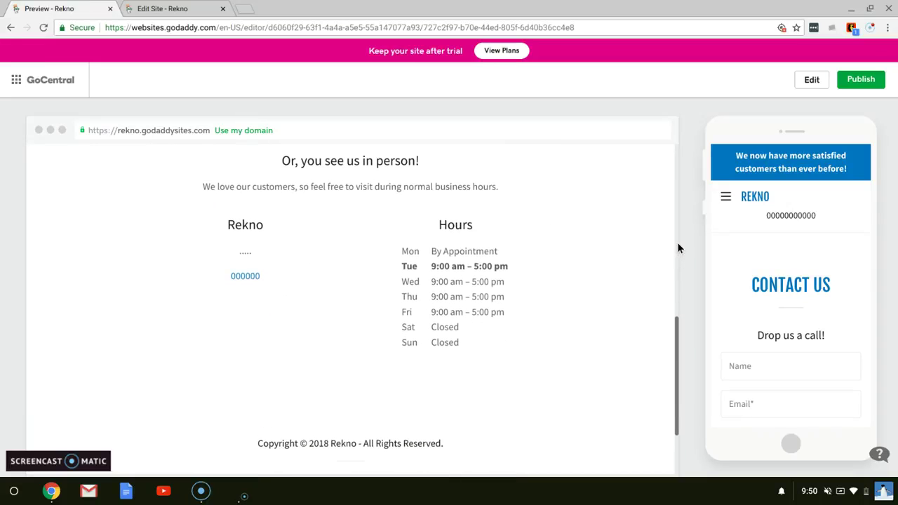
{"action": "scroll", "coordinate": [677, 247], "scroll_direction": "up", "scroll_amount": 10}
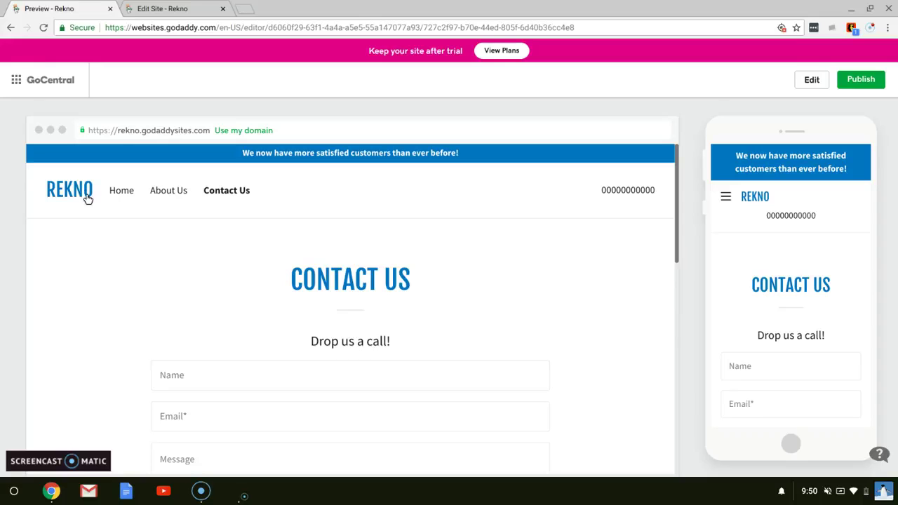
{"action": "left_click", "coordinate": [117, 194]}
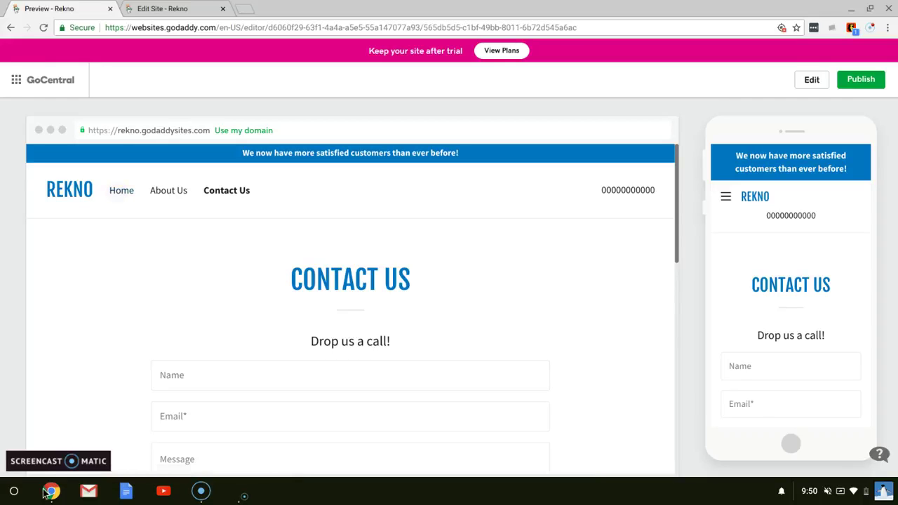